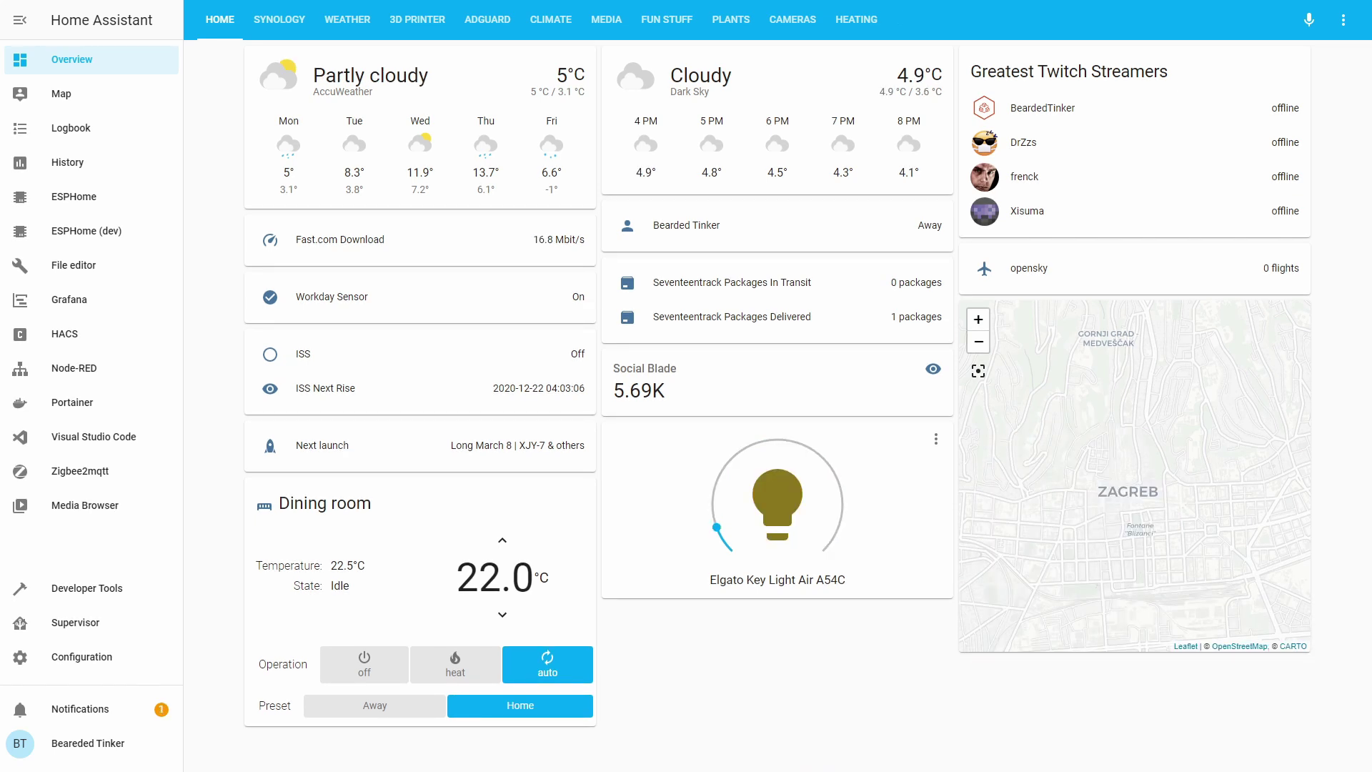
Find Mikrotik Router in HACS with the search 'mikr' and install version v1.5.10.
{"action": "left_click", "coordinate": [104, 335]}
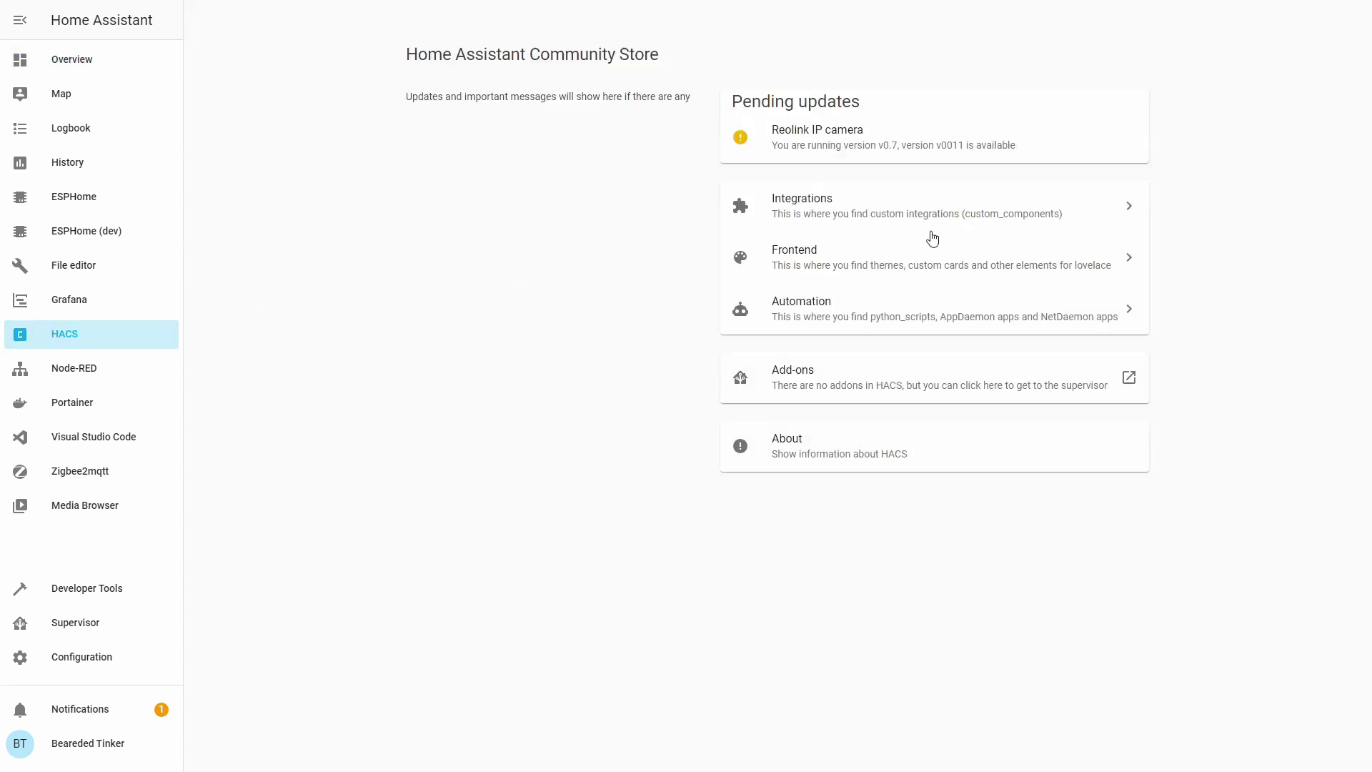
{"action": "left_click", "coordinate": [925, 217]}
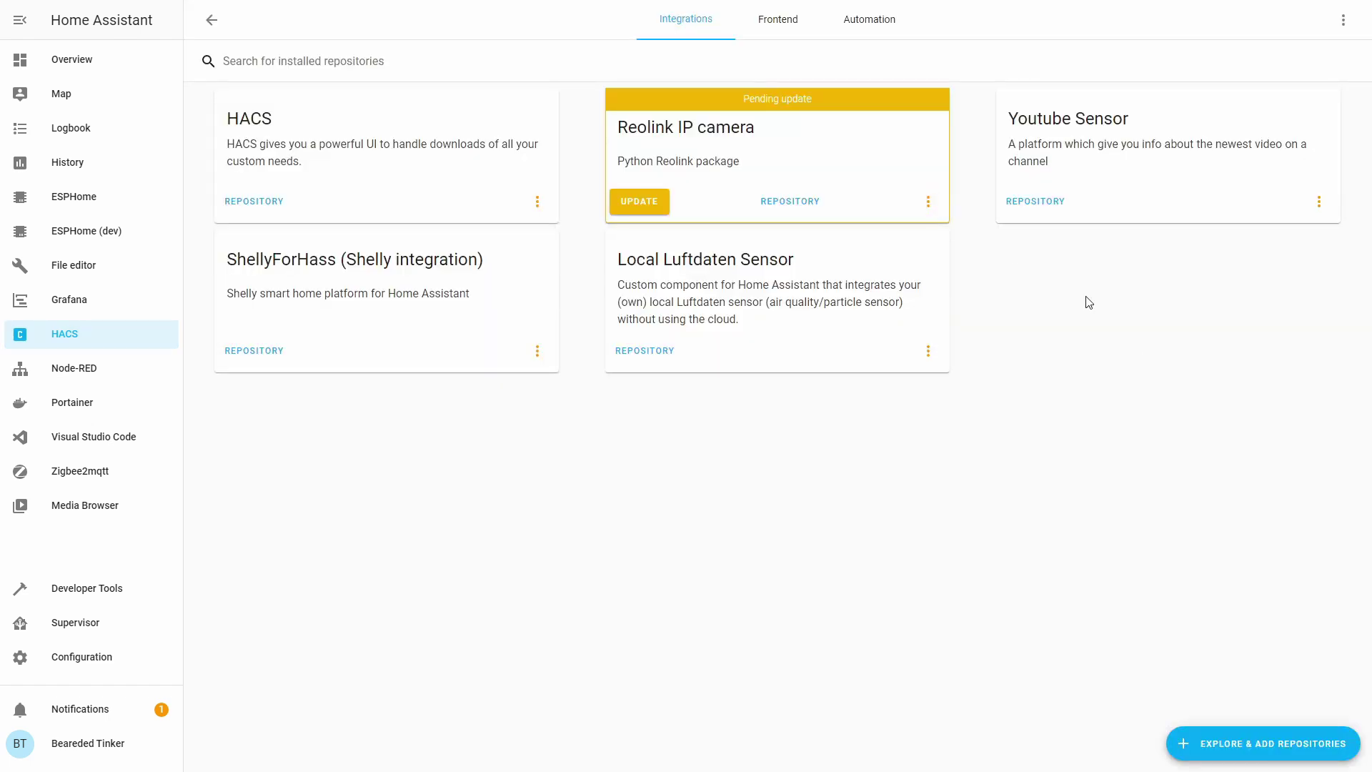
{"action": "left_click", "coordinate": [1250, 752]}
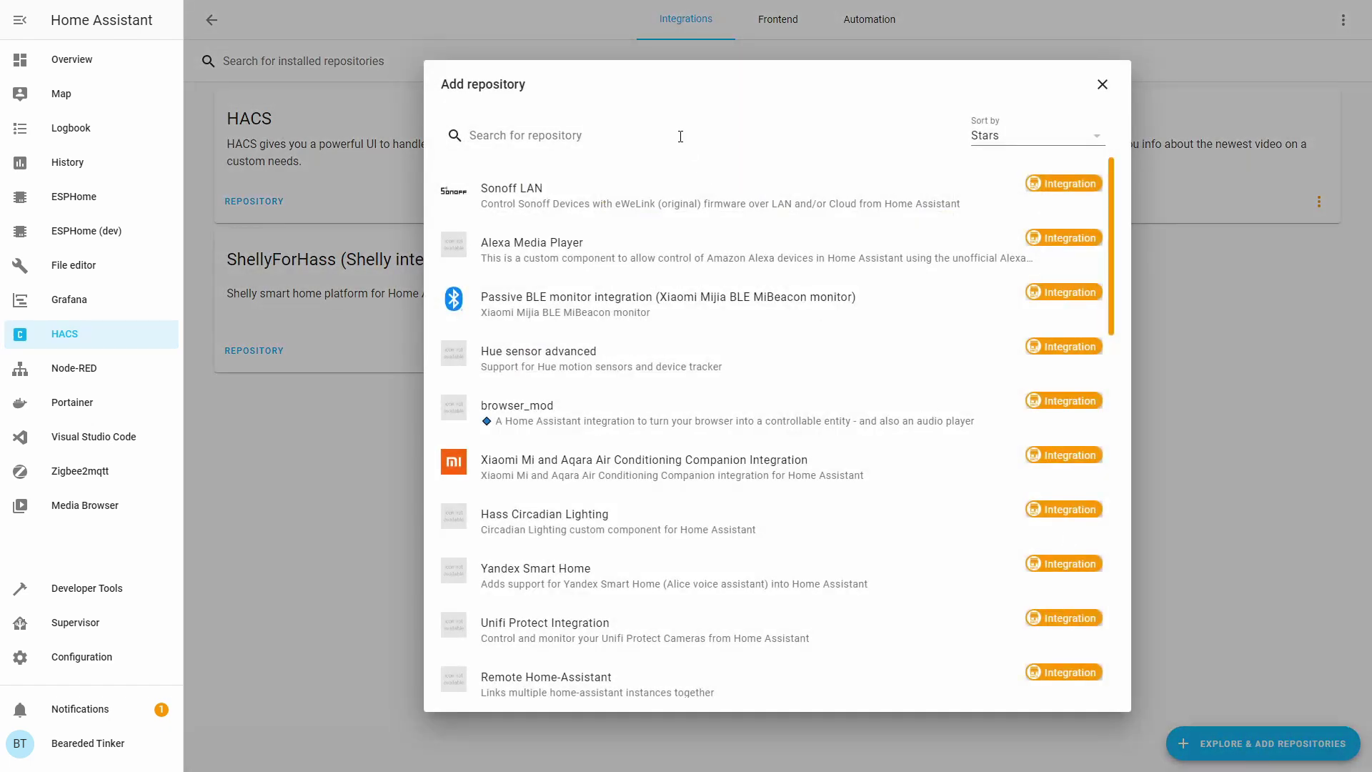
{"action": "left_click", "coordinate": [680, 136]}
{"action": "type", "text": "mikr"}
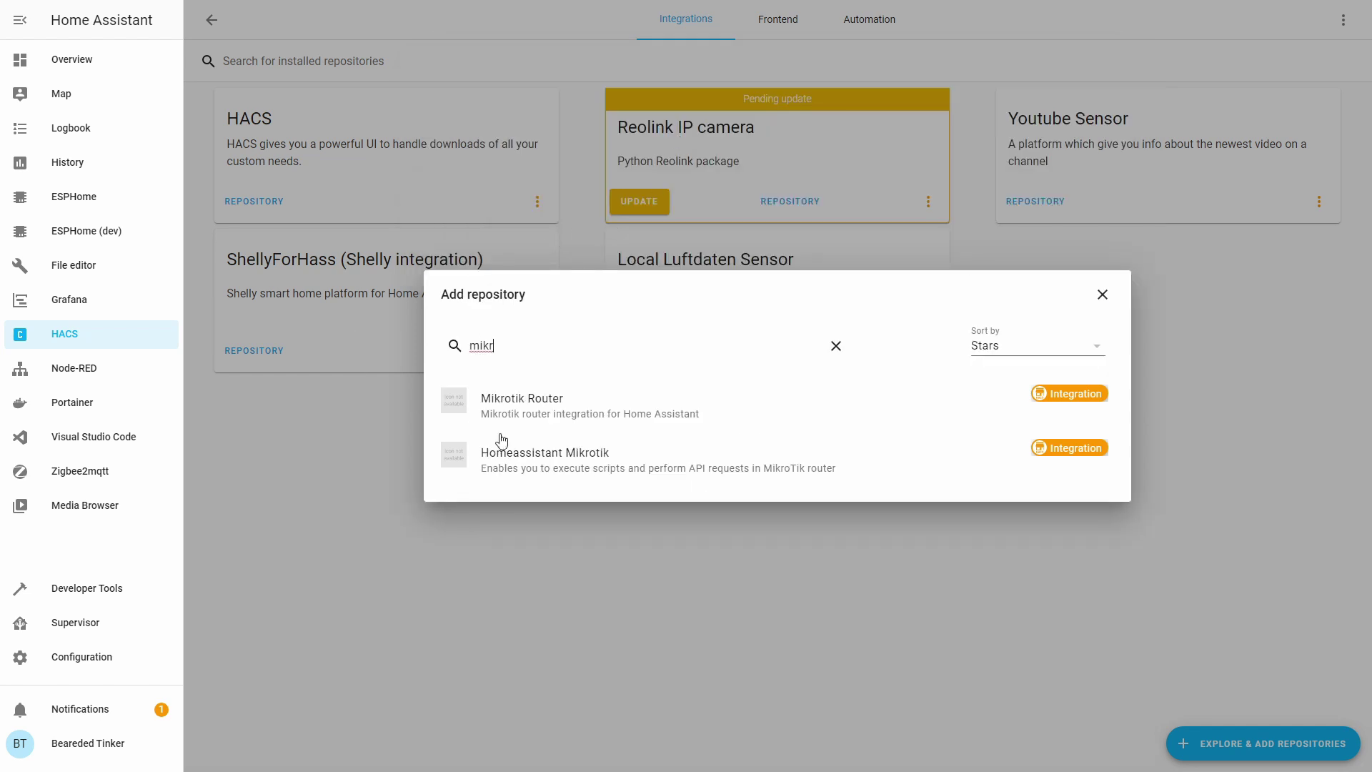
{"action": "left_click", "coordinate": [539, 413]}
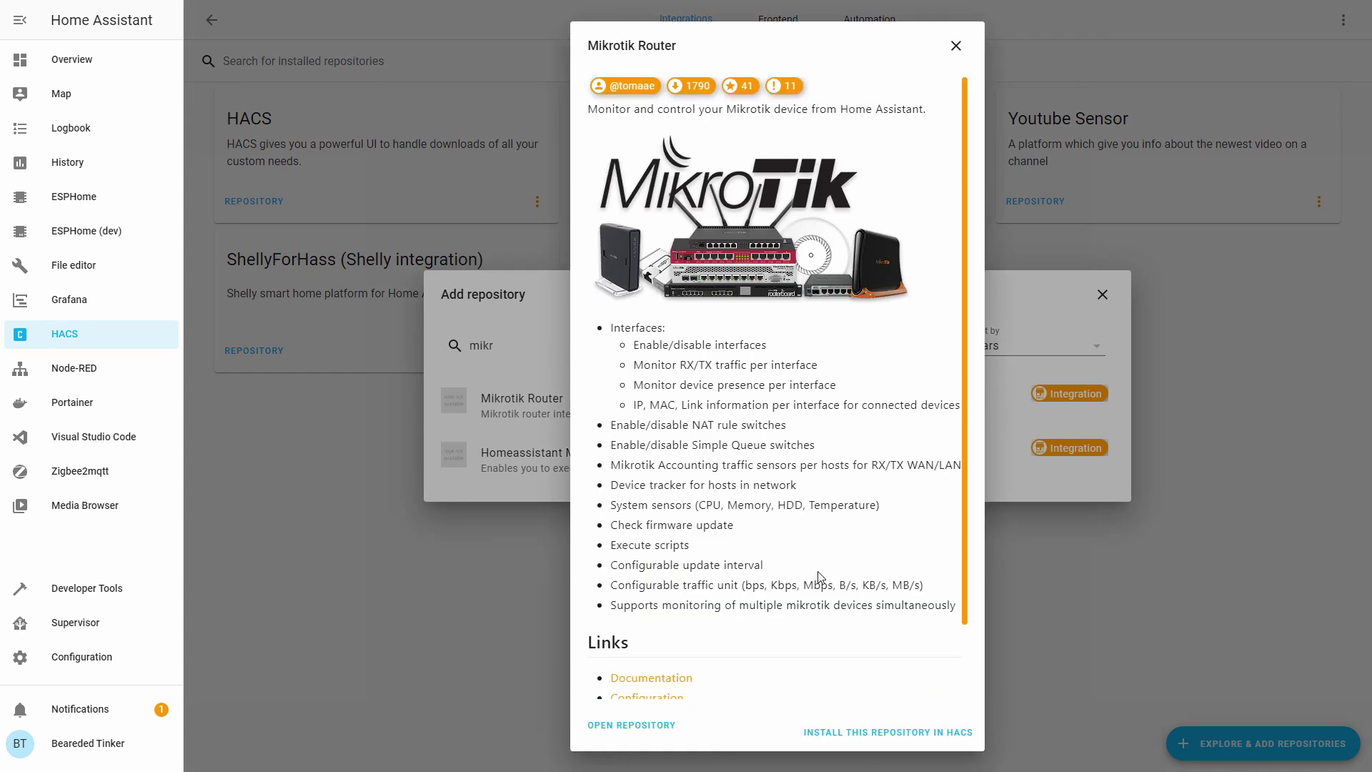
{"action": "left_click", "coordinate": [889, 731]}
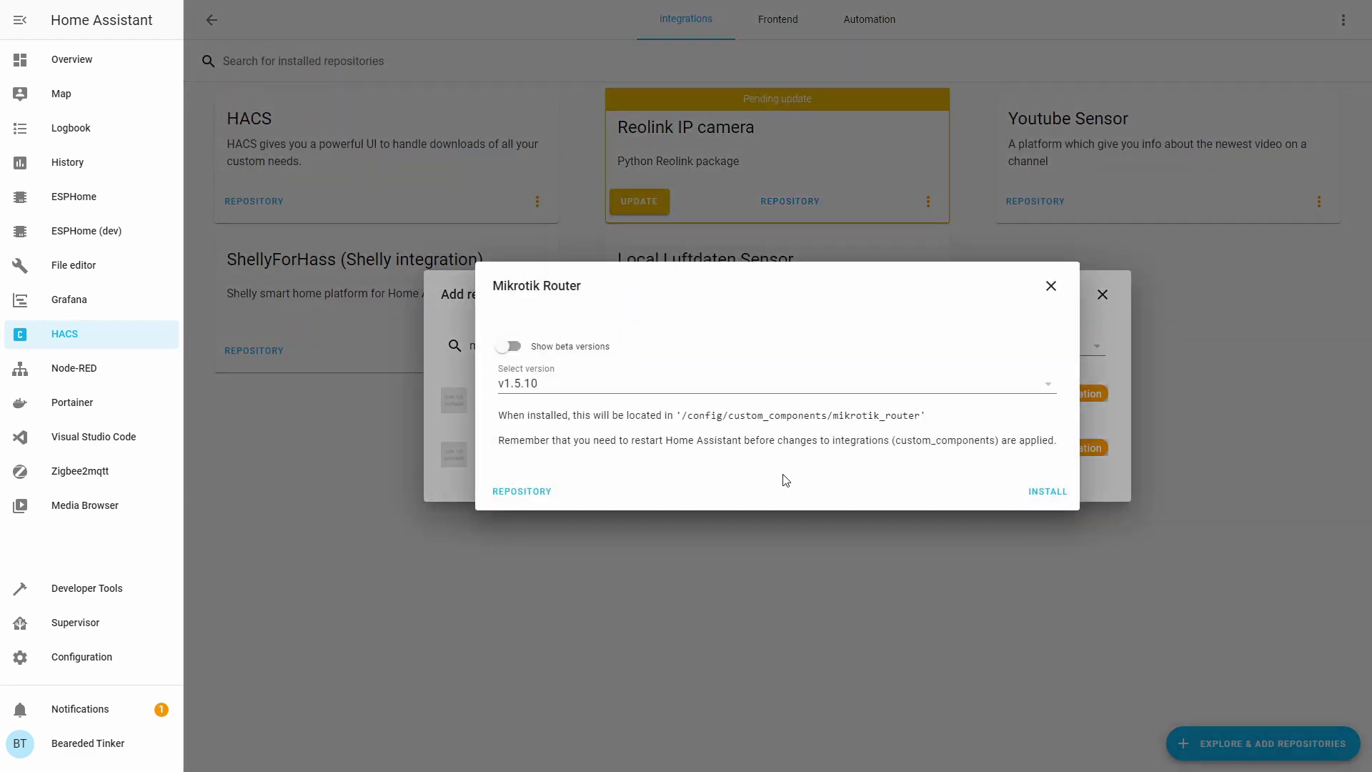
{"action": "left_click", "coordinate": [1046, 493]}
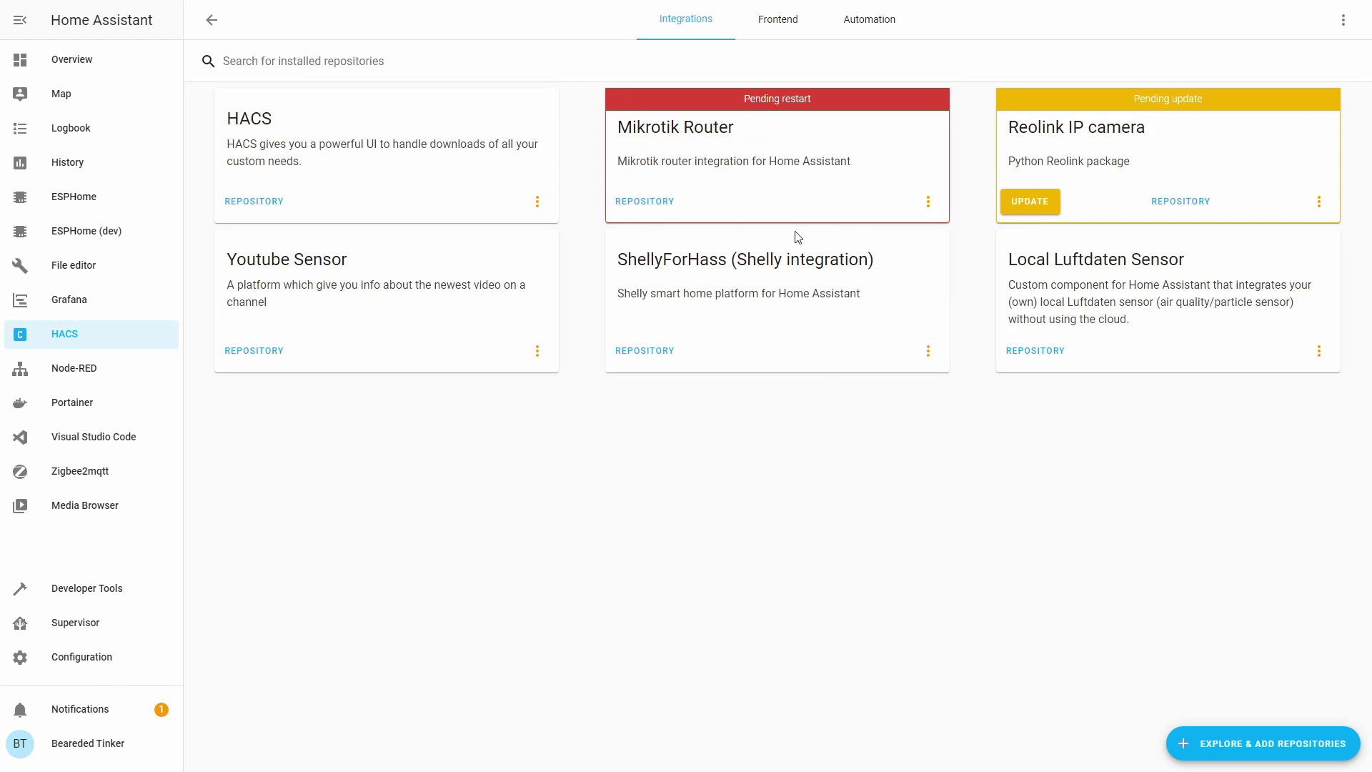
Run Check Configuration in Server Controls, then restart Home Assistant and confirm.
{"action": "left_click", "coordinate": [104, 658]}
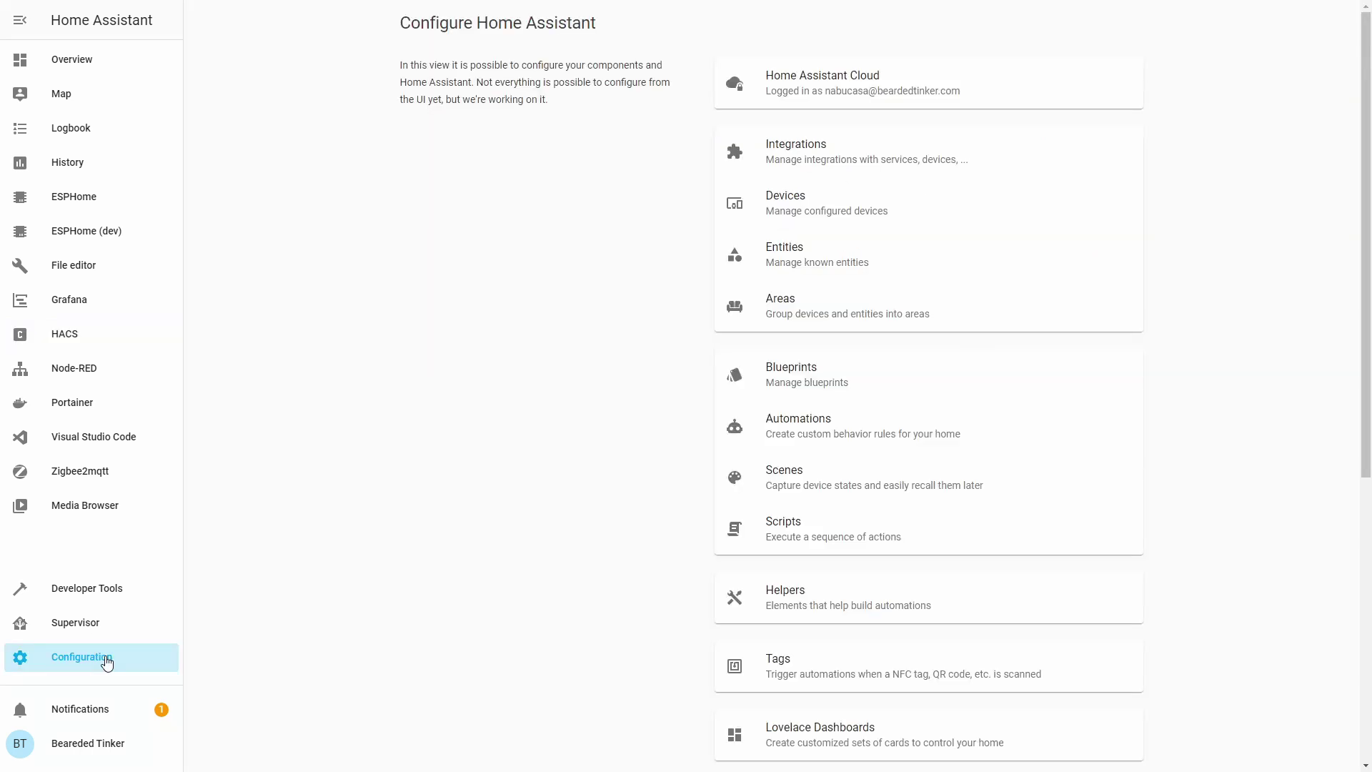
{"action": "scroll", "coordinate": [839, 465], "scroll_direction": "down", "scroll_amount": 1}
{"action": "scroll", "coordinate": [839, 466], "scroll_direction": "down", "scroll_amount": 4}
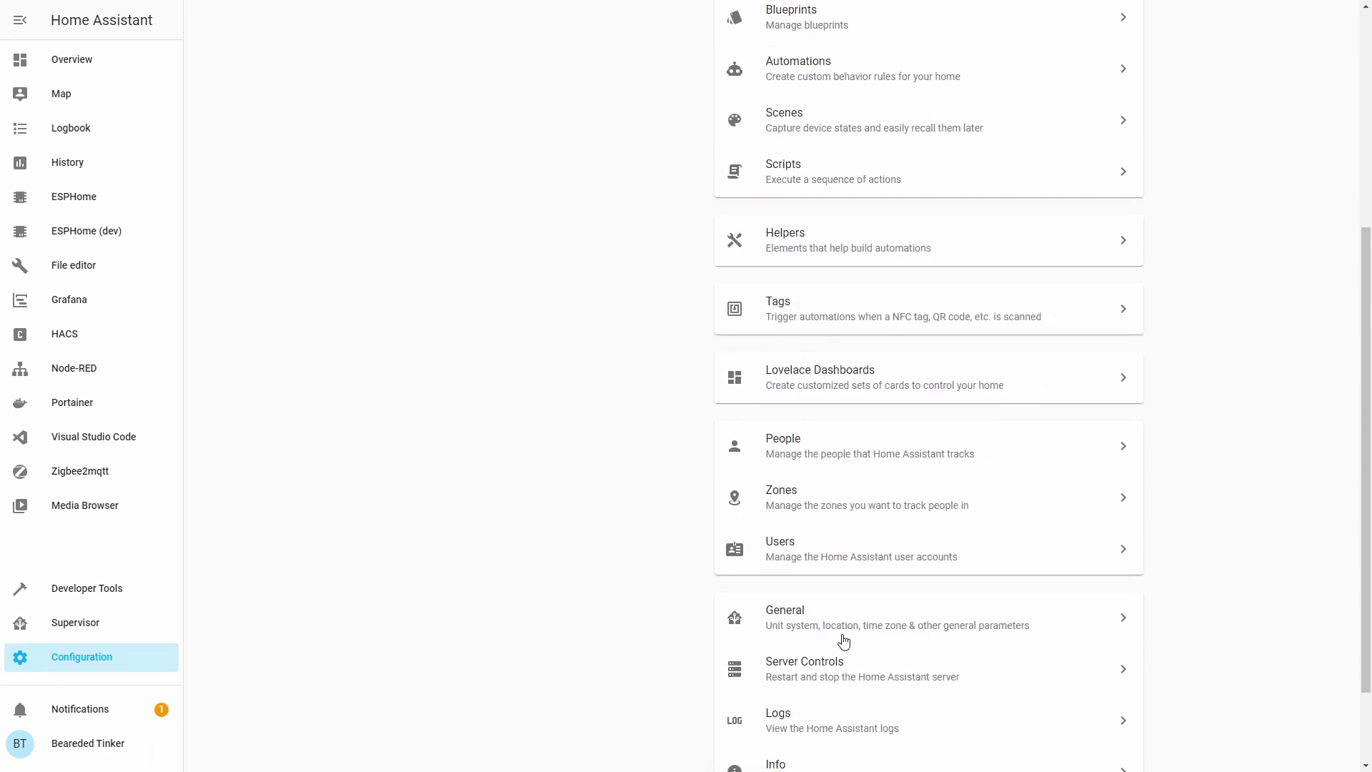
{"action": "left_click", "coordinate": [835, 661]}
{"action": "left_click", "coordinate": [885, 237]}
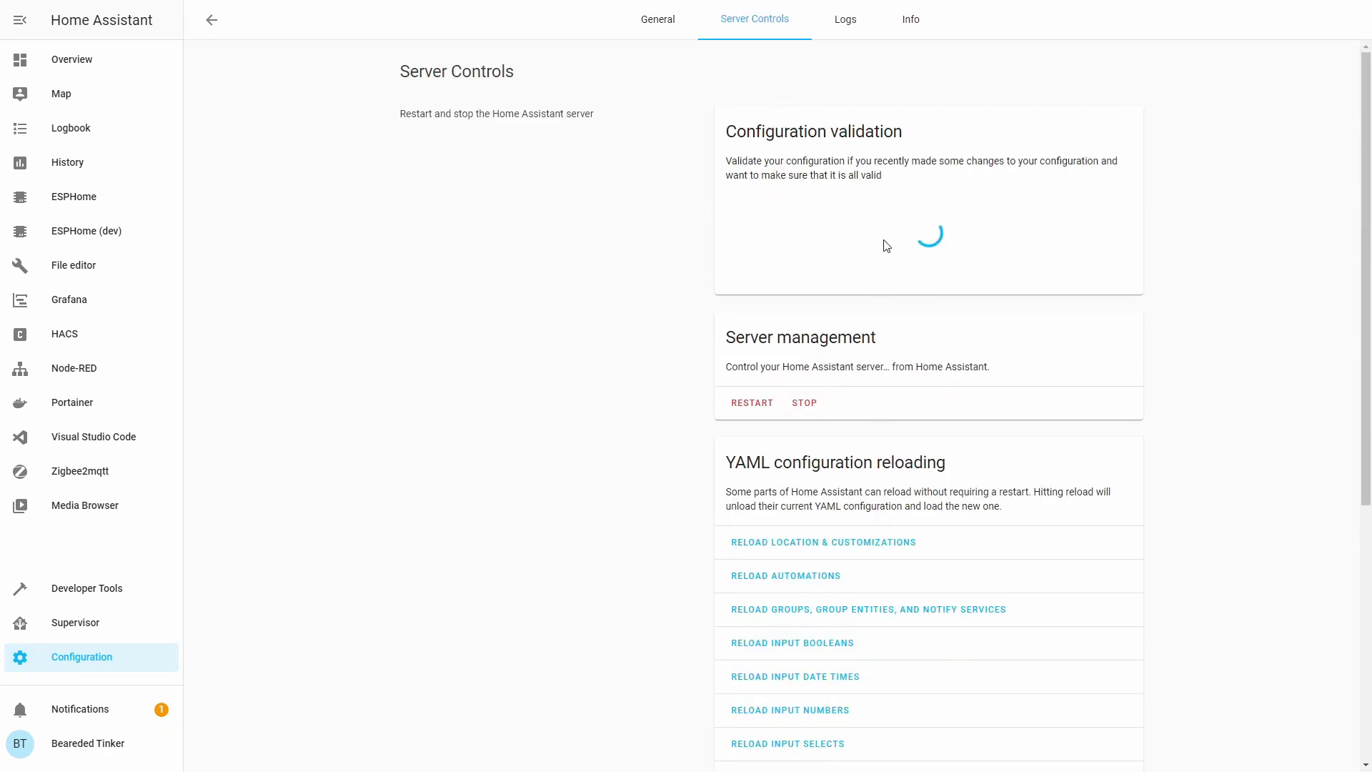
{"action": "left_click", "coordinate": [750, 405]}
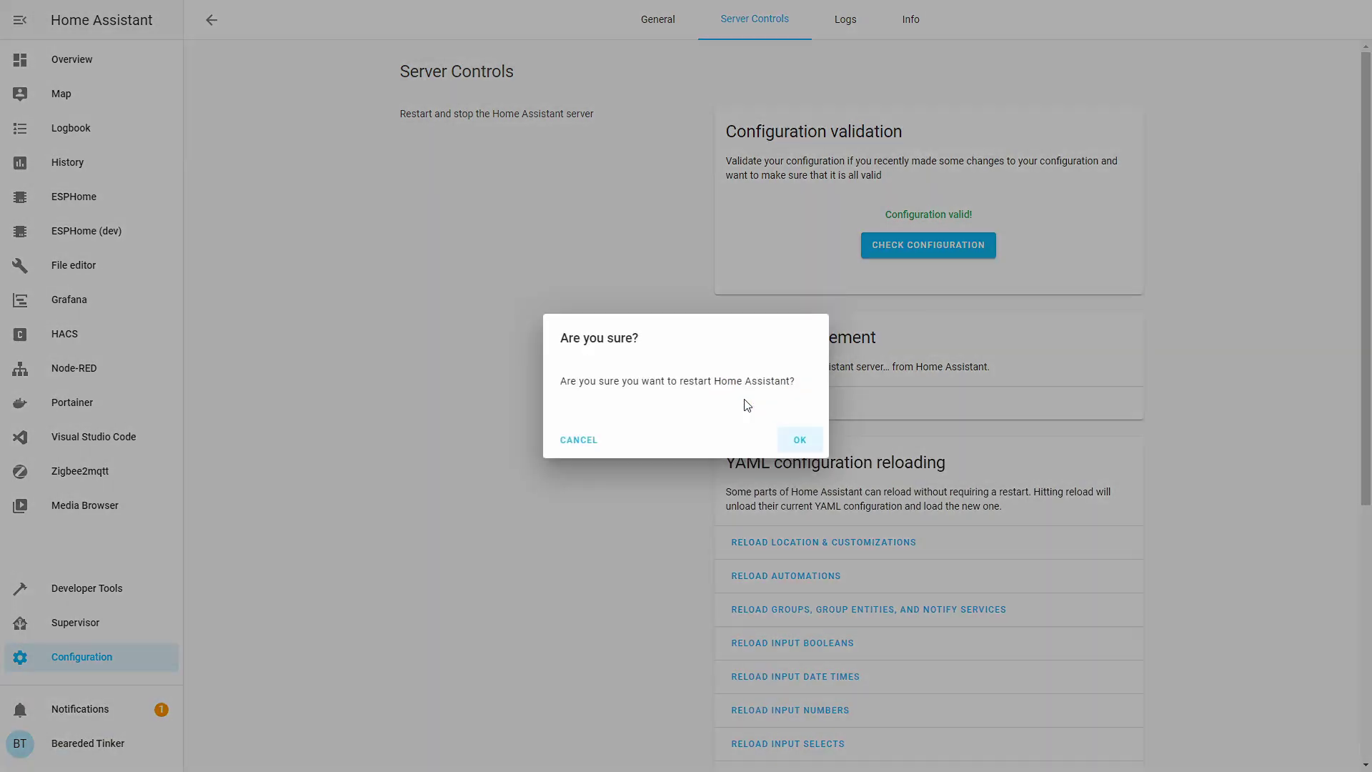
{"action": "left_click", "coordinate": [793, 440]}
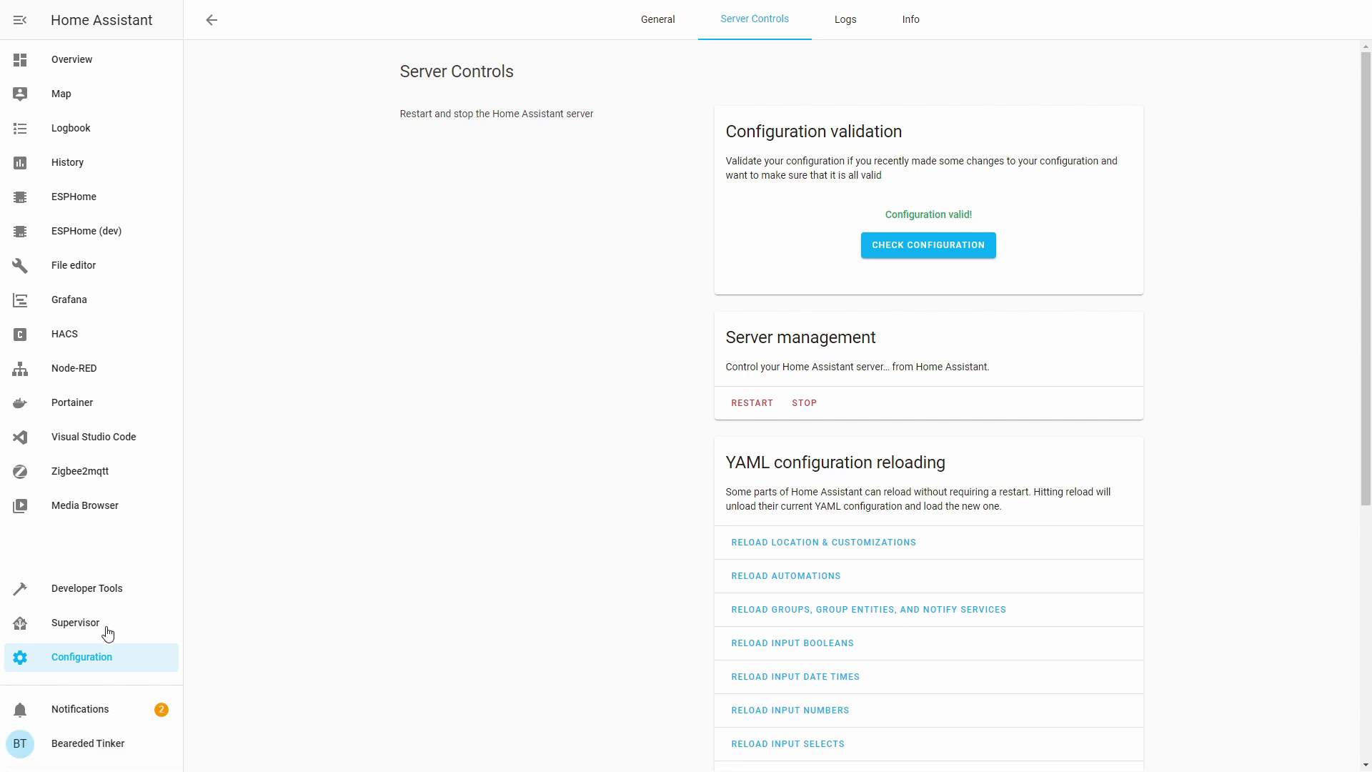
{"action": "left_click", "coordinate": [104, 656]}
Search the new-integration list for 'mik'.
{"action": "left_click", "coordinate": [770, 174]}
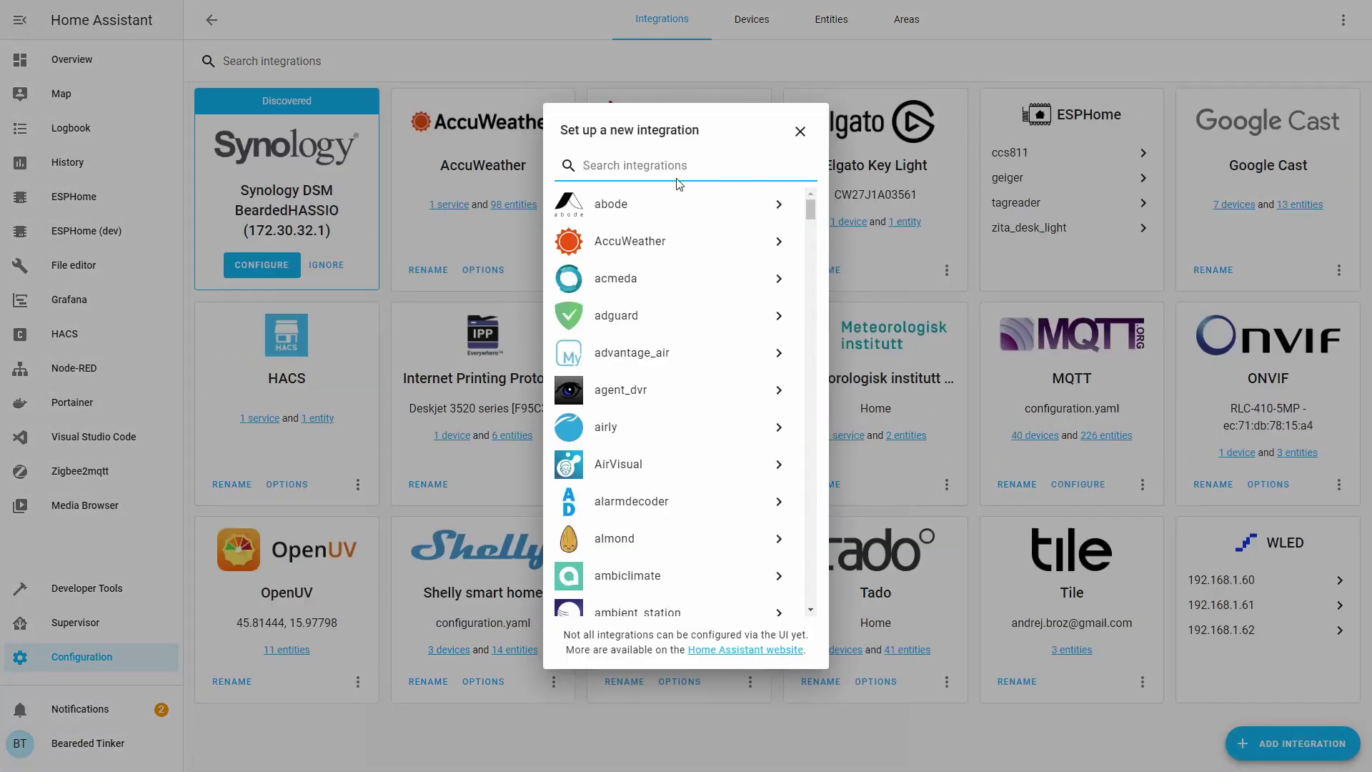
{"action": "type", "text": "mik"}
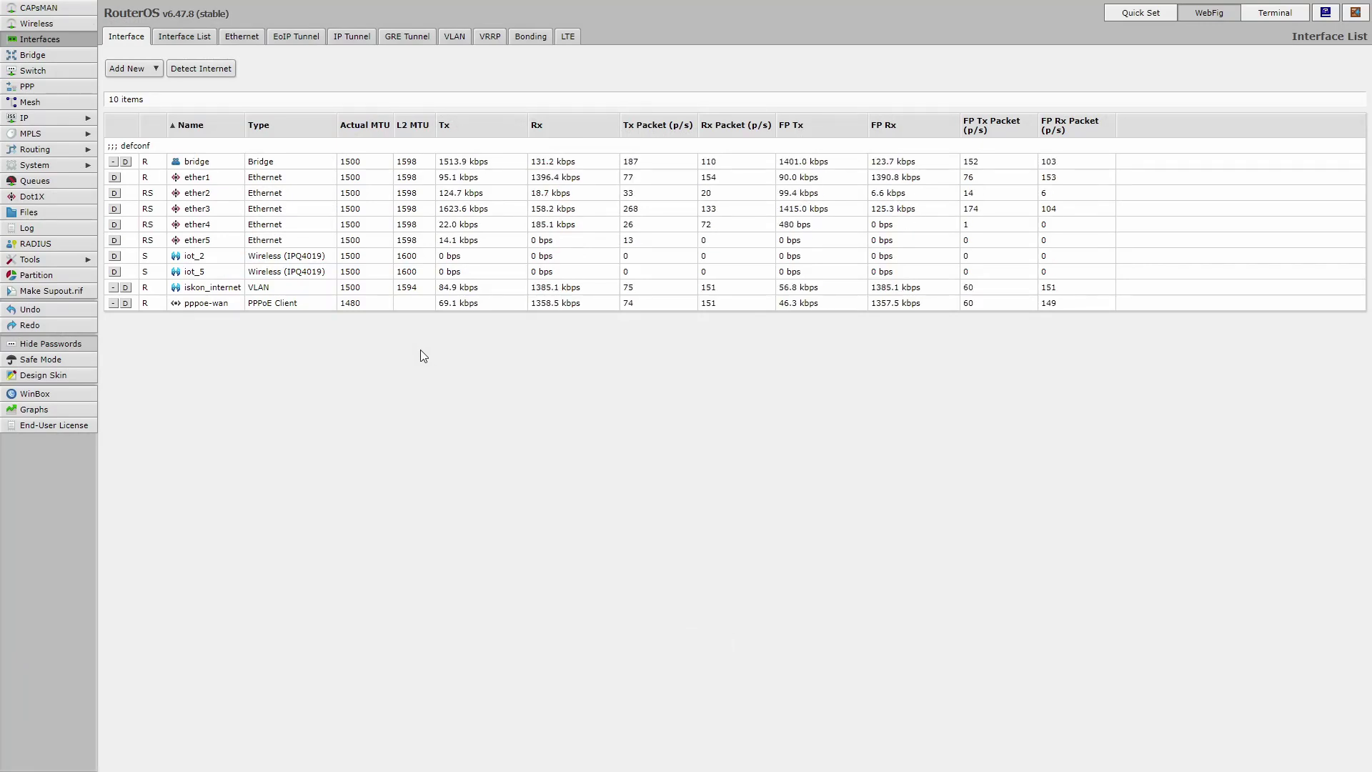
Create a new router user in System > Users and name it youtube_bt.
{"action": "left_click", "coordinate": [81, 166]}
{"action": "left_click", "coordinate": [54, 543]}
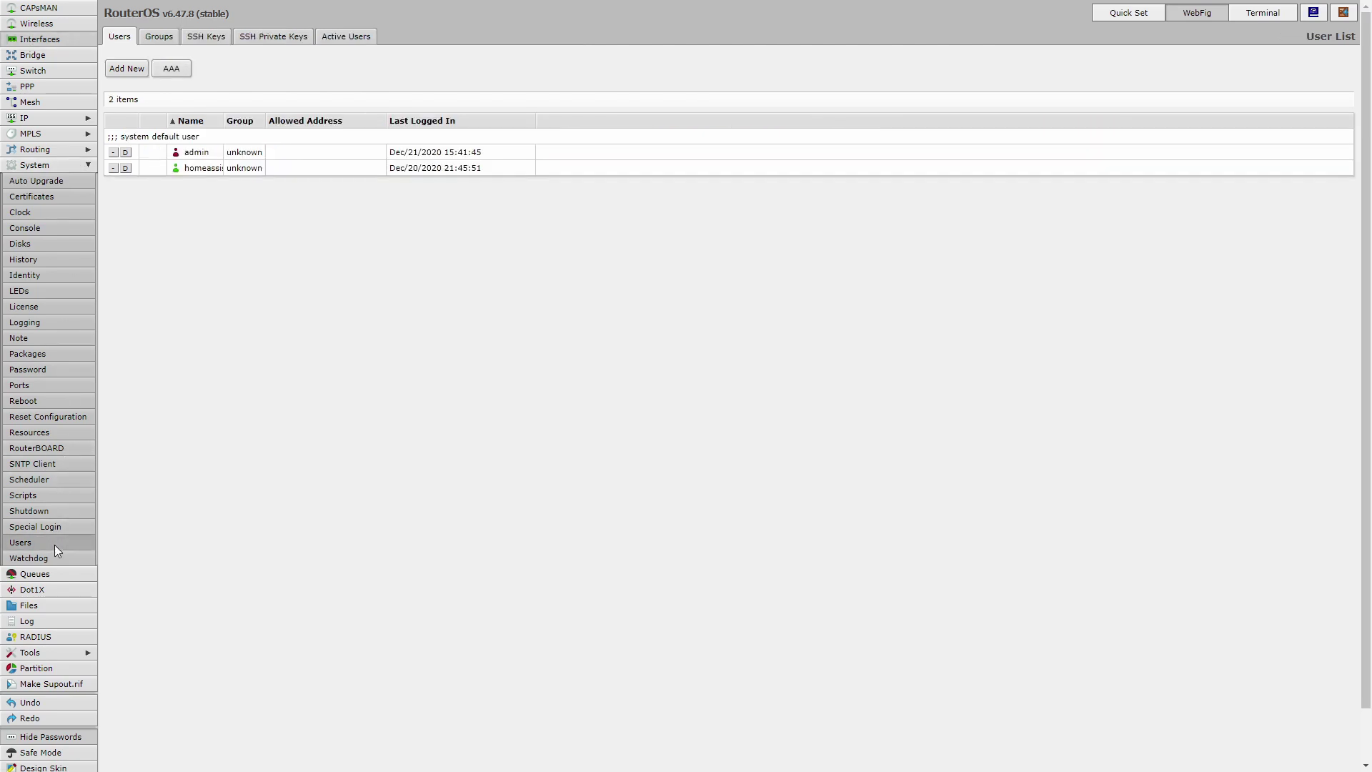
{"action": "left_click", "coordinate": [119, 70]}
{"action": "left_click", "coordinate": [288, 126]}
{"action": "double_click", "coordinate": [288, 127]}
{"action": "type", "text": "youtube_bt"}
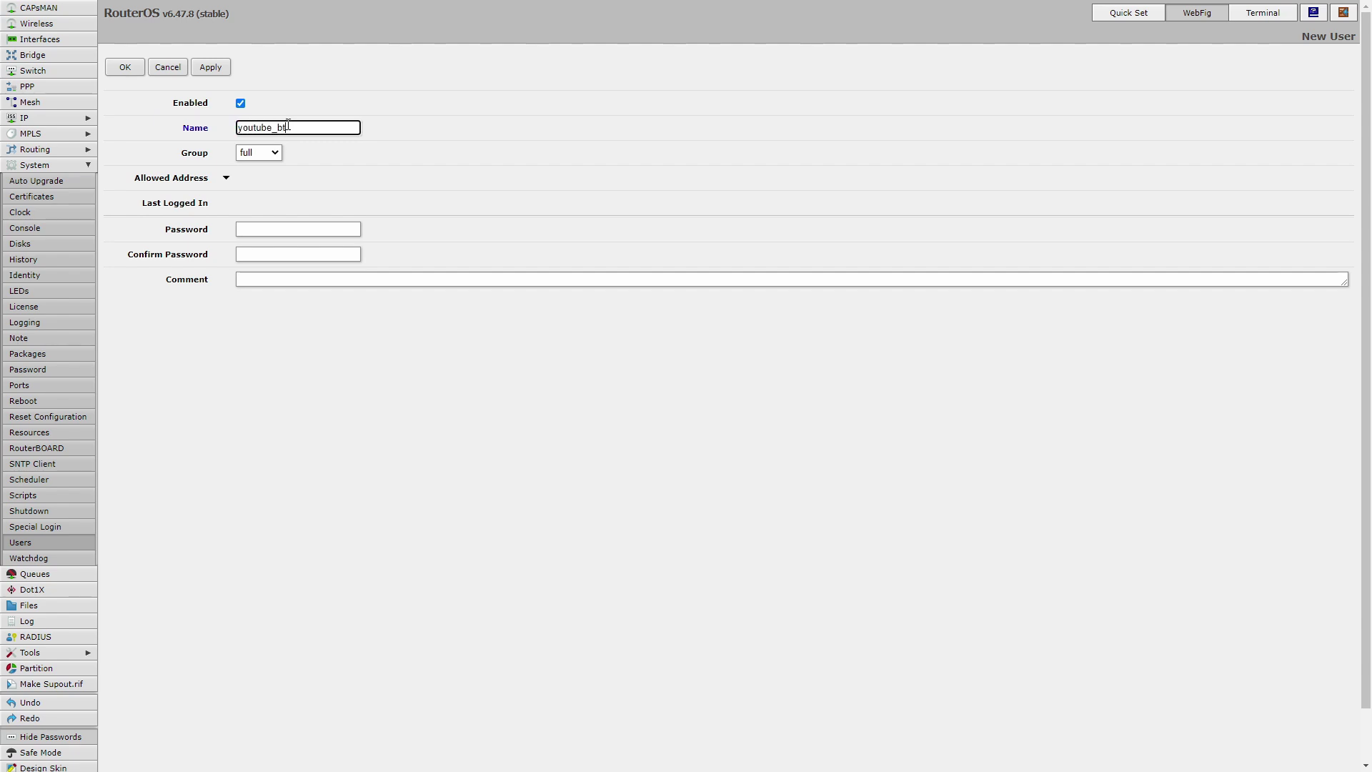
Set and confirm the user's password, comment 'Disable after recording is done', and save.
{"action": "left_click", "coordinate": [284, 232]}
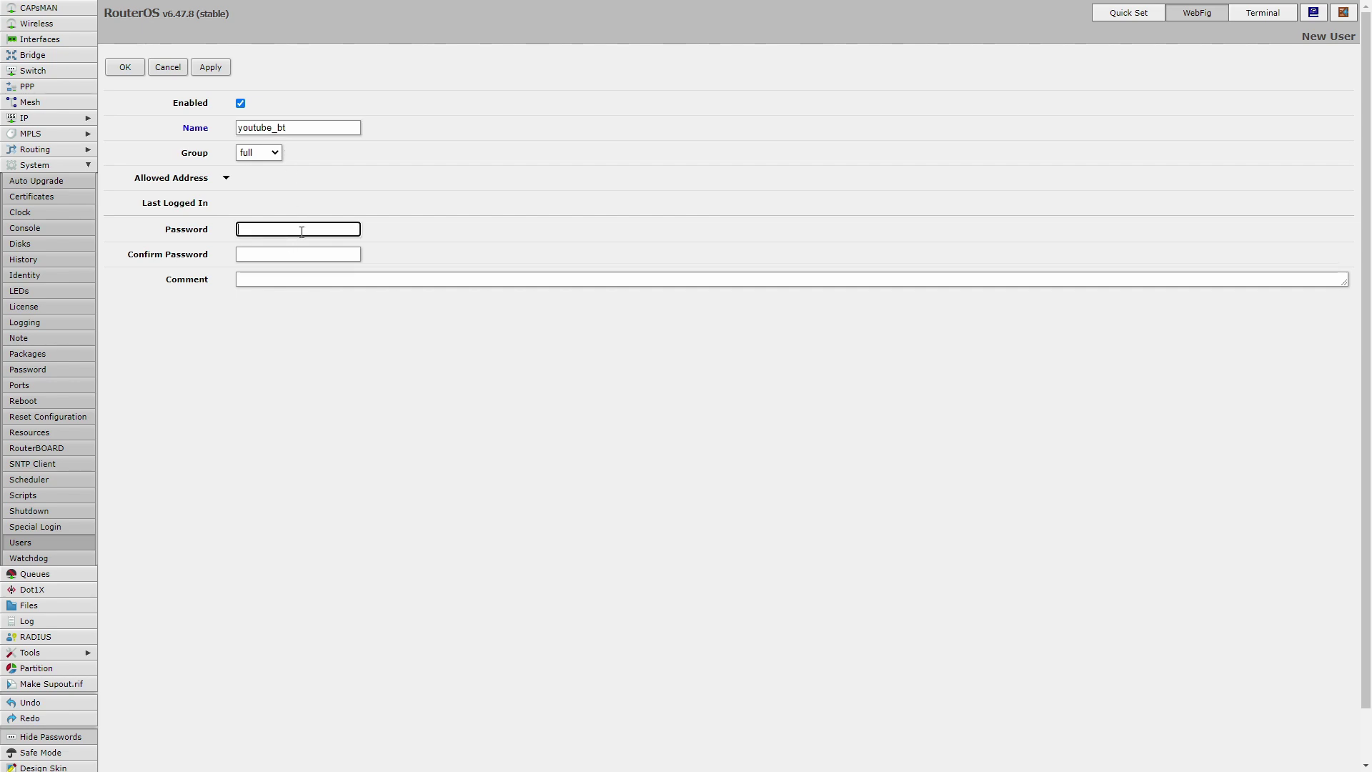
{"action": "type", "text": "1"}
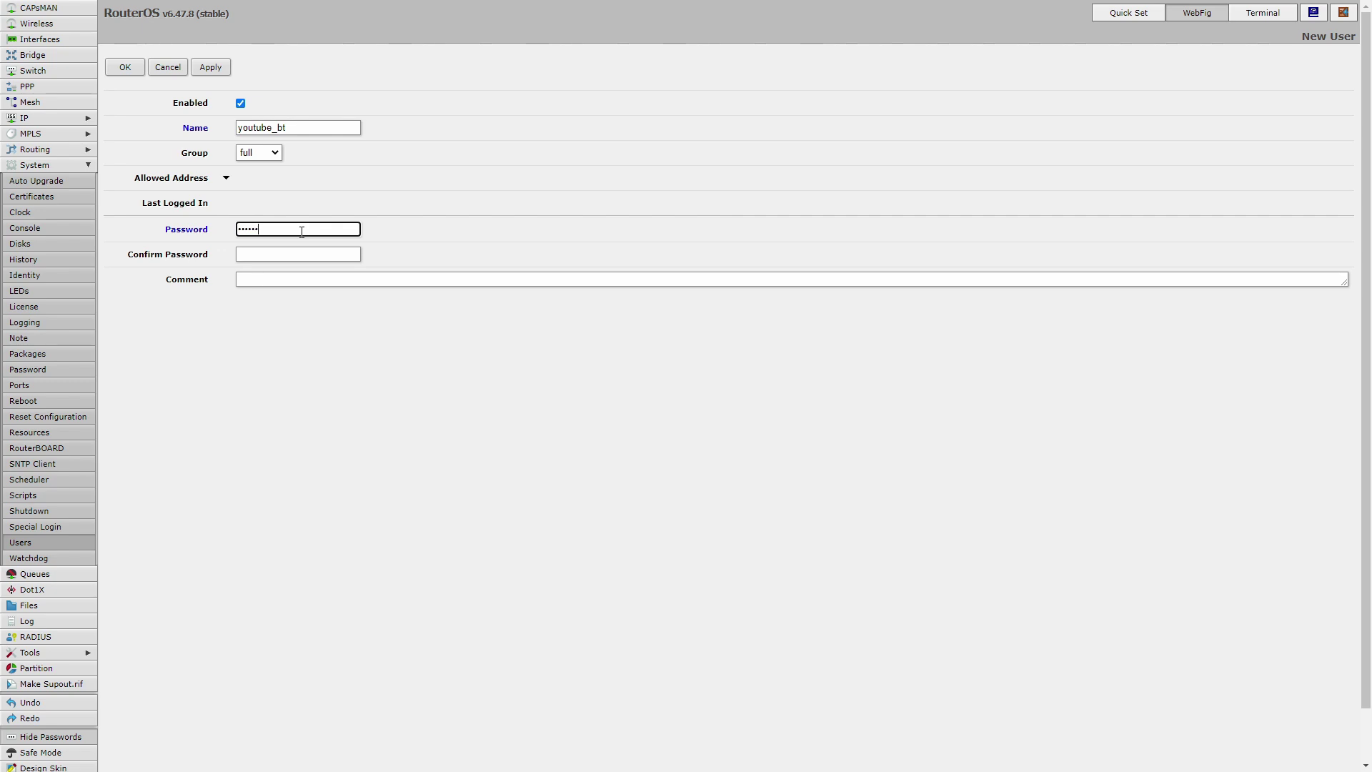
{"action": "left_click", "coordinate": [318, 253]}
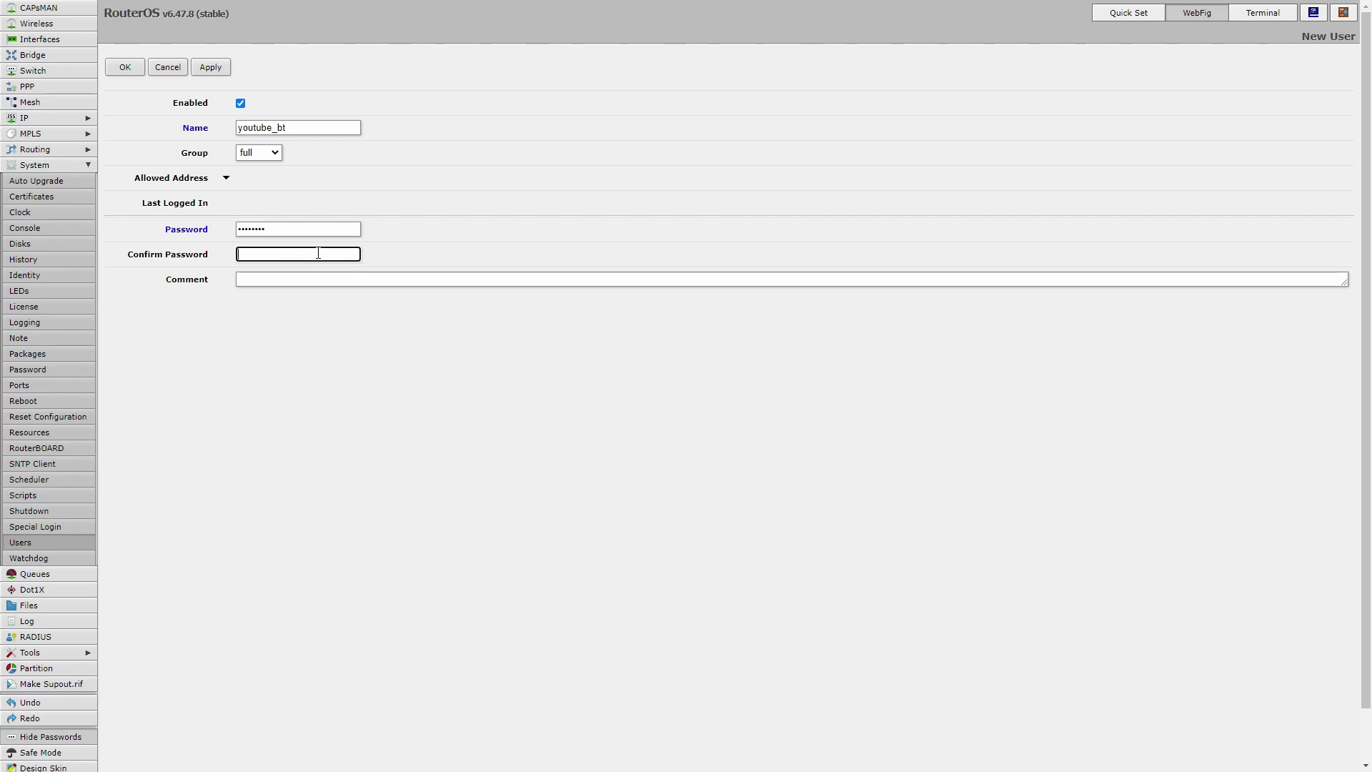
{"action": "type", "text": "12345678"}
{"action": "left_click", "coordinate": [261, 286]}
{"action": "type", "text": "Dis"}
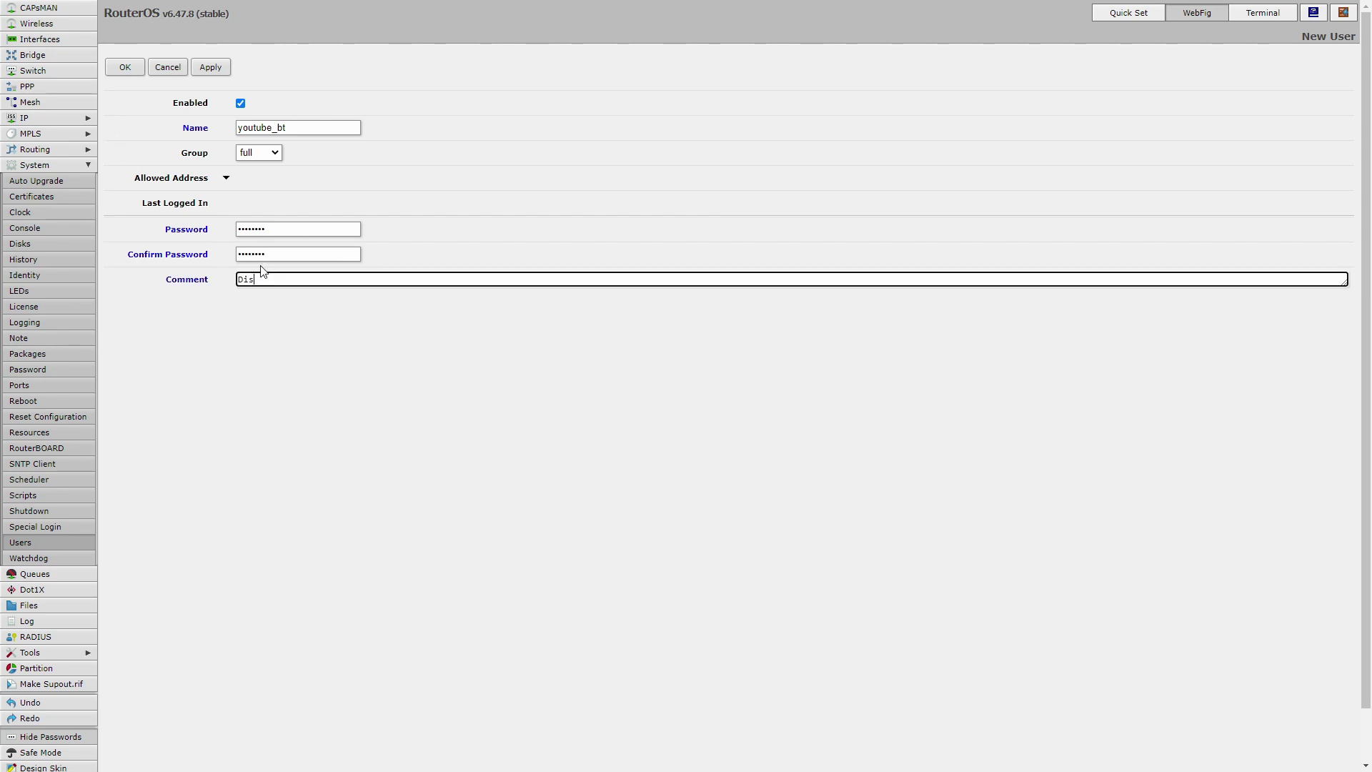
{"action": "type", "text": "able after recording is done"}
{"action": "left_click", "coordinate": [210, 67]}
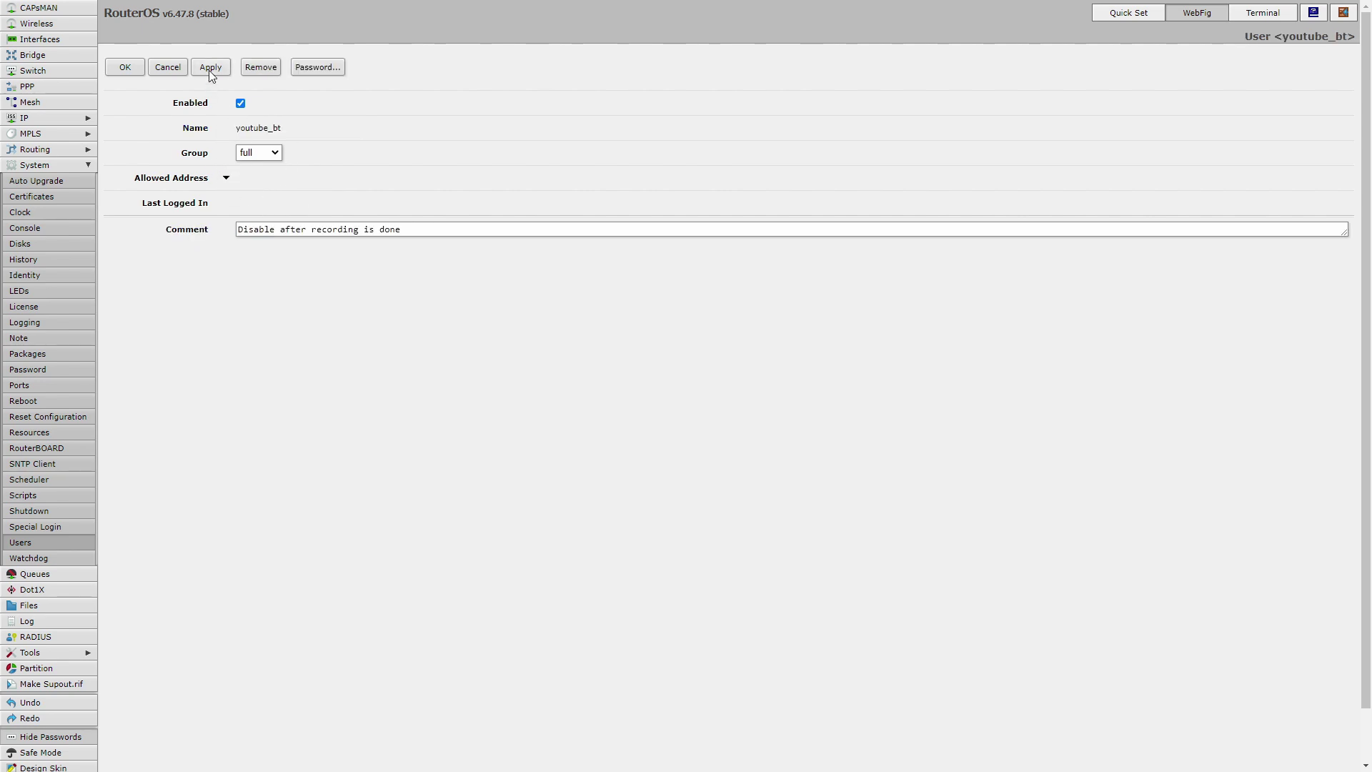
{"action": "left_click", "coordinate": [126, 67]}
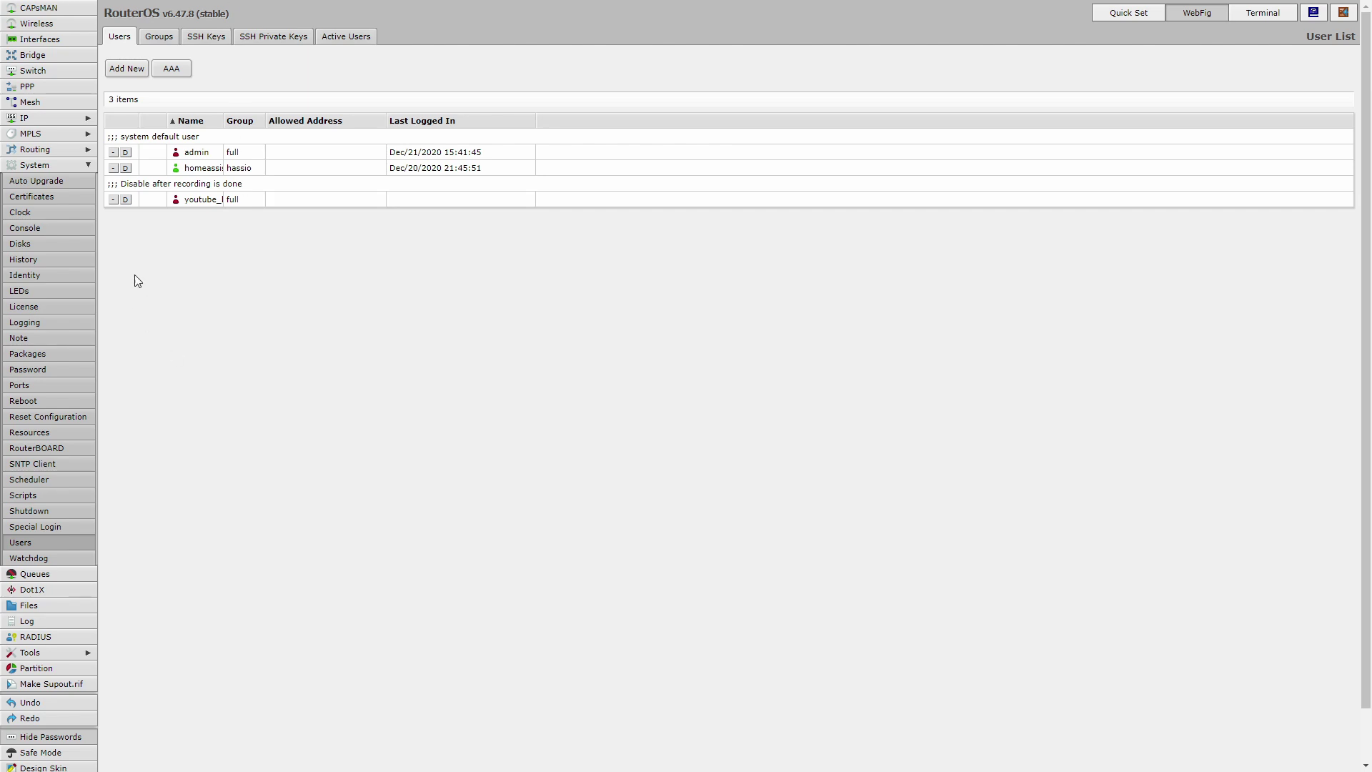
Create a new user group named YT_group.
{"action": "left_click", "coordinate": [158, 37]}
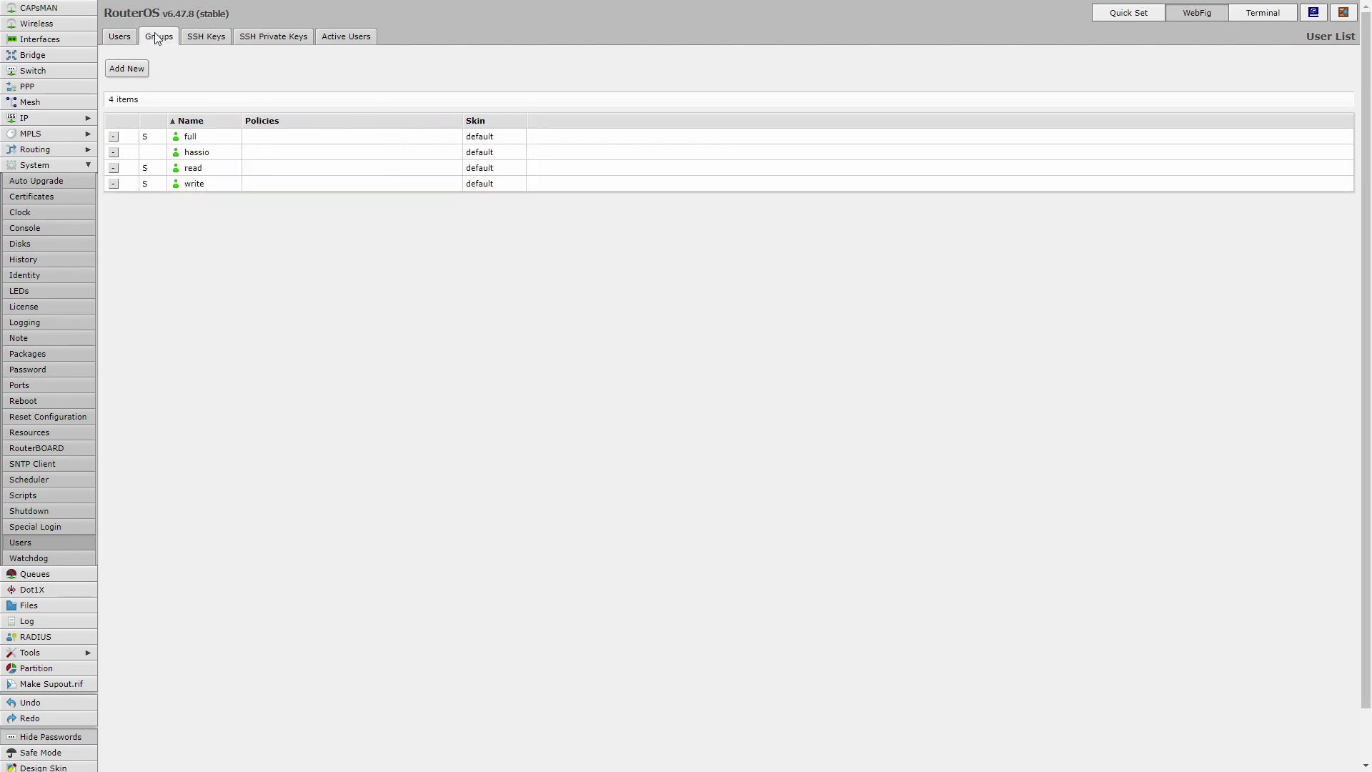
{"action": "left_click", "coordinate": [136, 68]}
{"action": "left_click", "coordinate": [267, 126]}
{"action": "left_click_drag", "start_coordinate": [267, 126], "coordinate": [218, 131]}
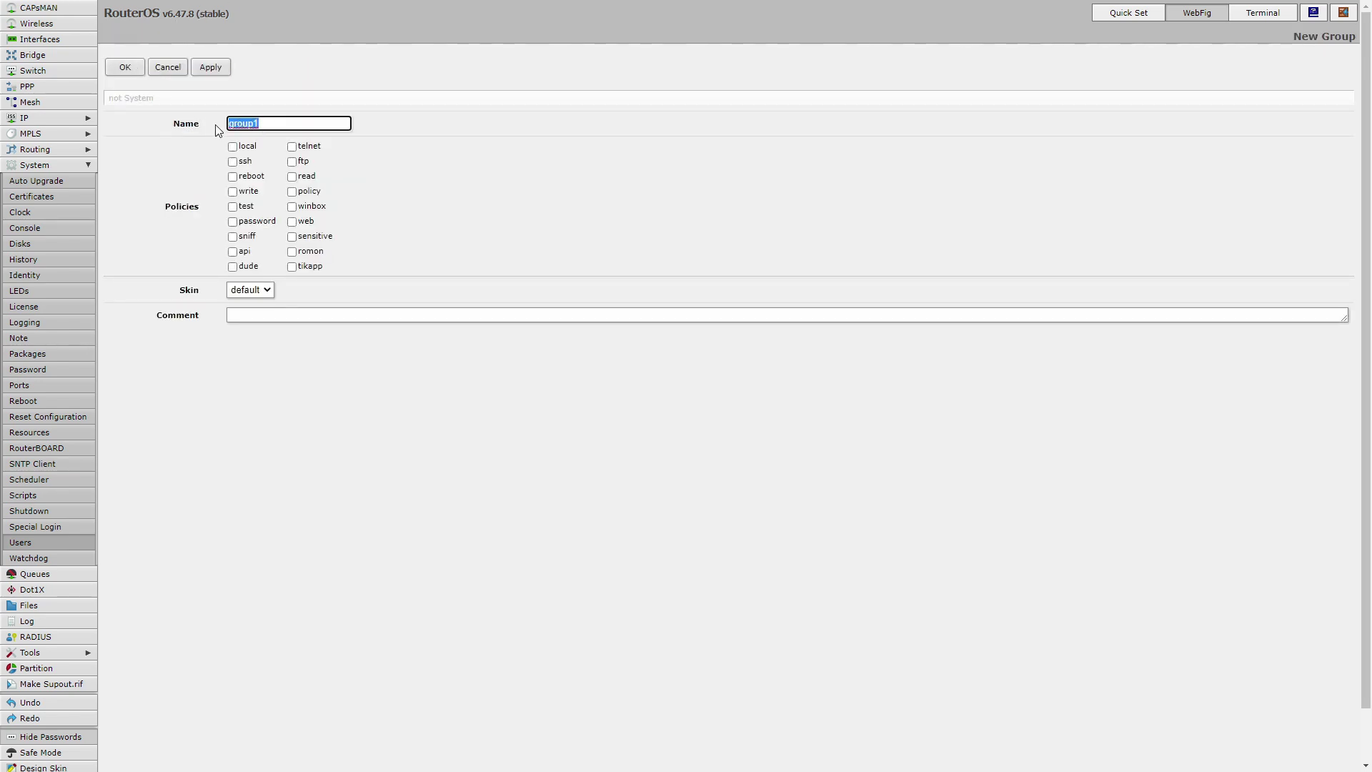
{"action": "type", "text": "YT_group"}
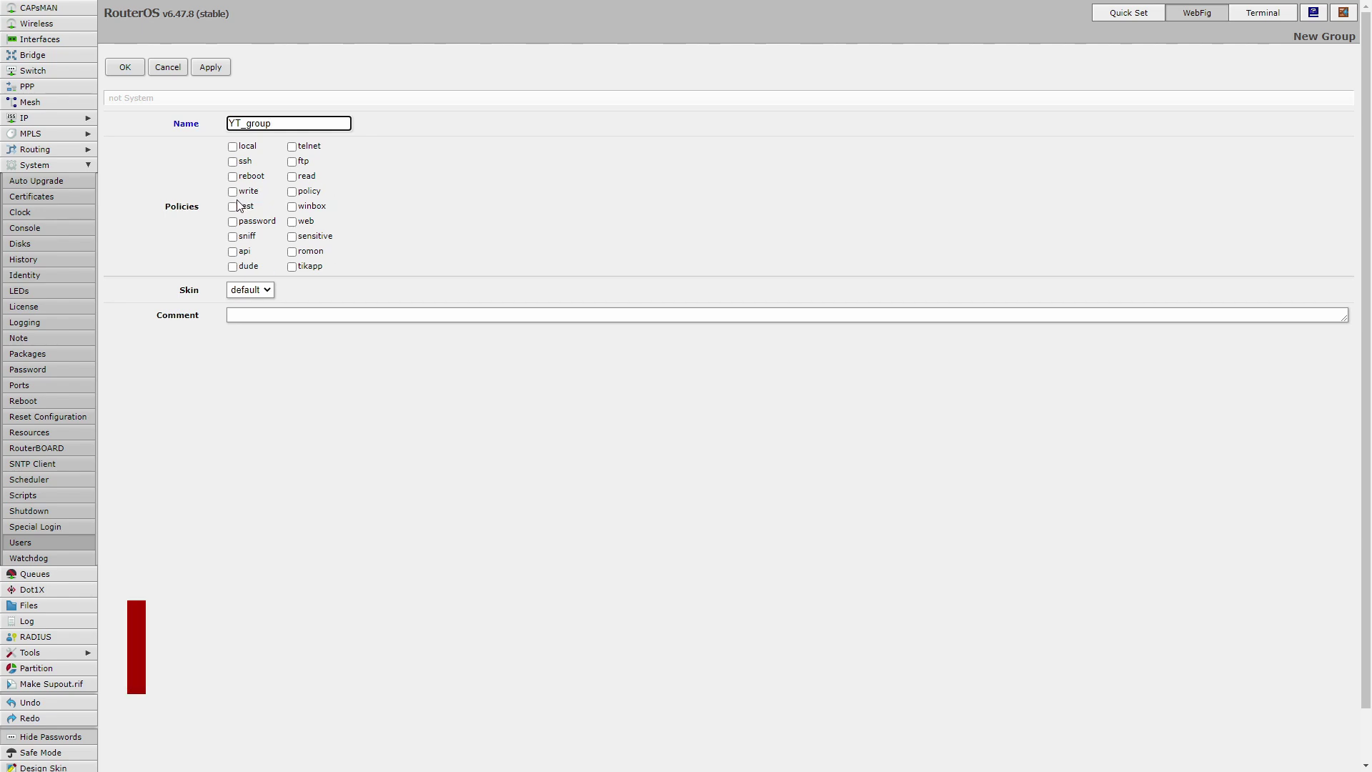
Grant YT_group read, write, api and test policies, comment 'Remove after recording', and save.
{"action": "left_click", "coordinate": [292, 176]}
{"action": "left_click", "coordinate": [232, 192]}
{"action": "left_click", "coordinate": [232, 252]}
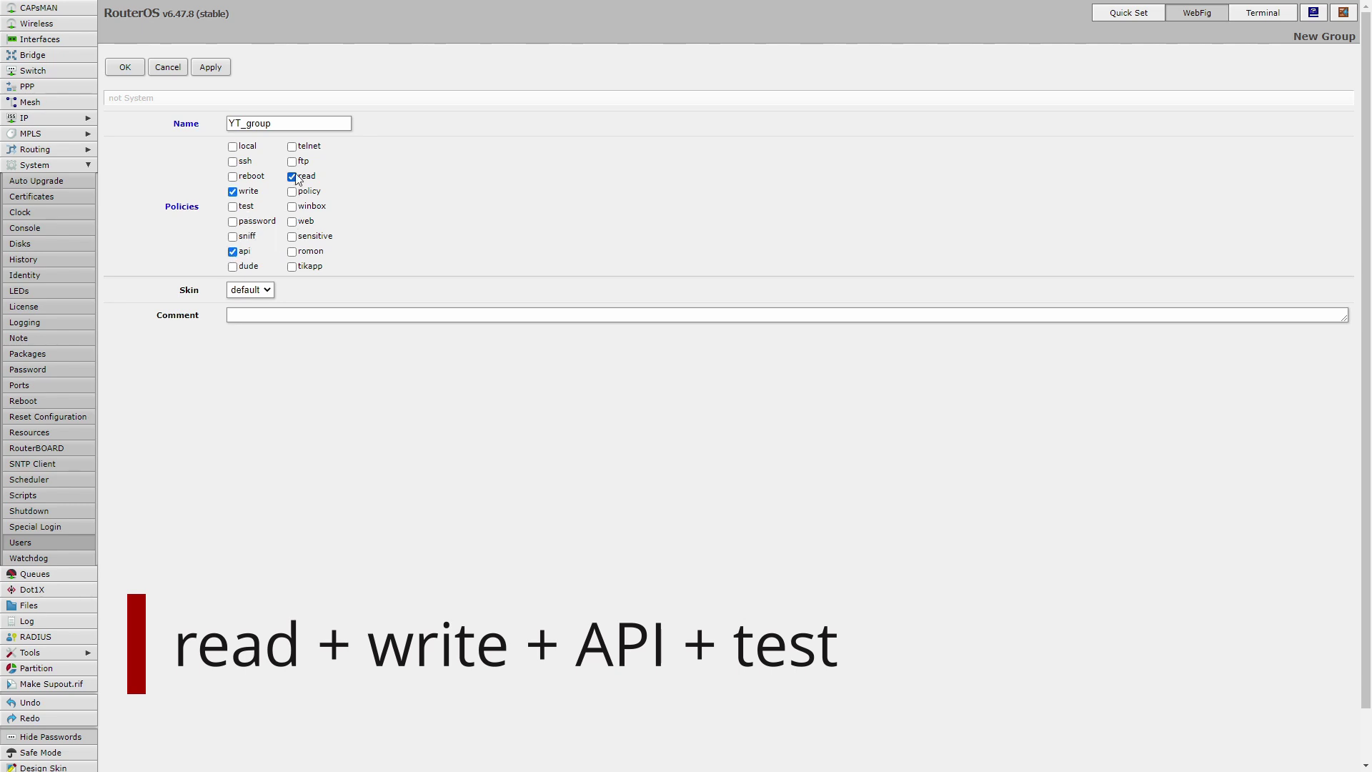
{"action": "left_click", "coordinate": [232, 207]}
{"action": "left_click", "coordinate": [396, 315]}
{"action": "type", "text": "Remove af"}
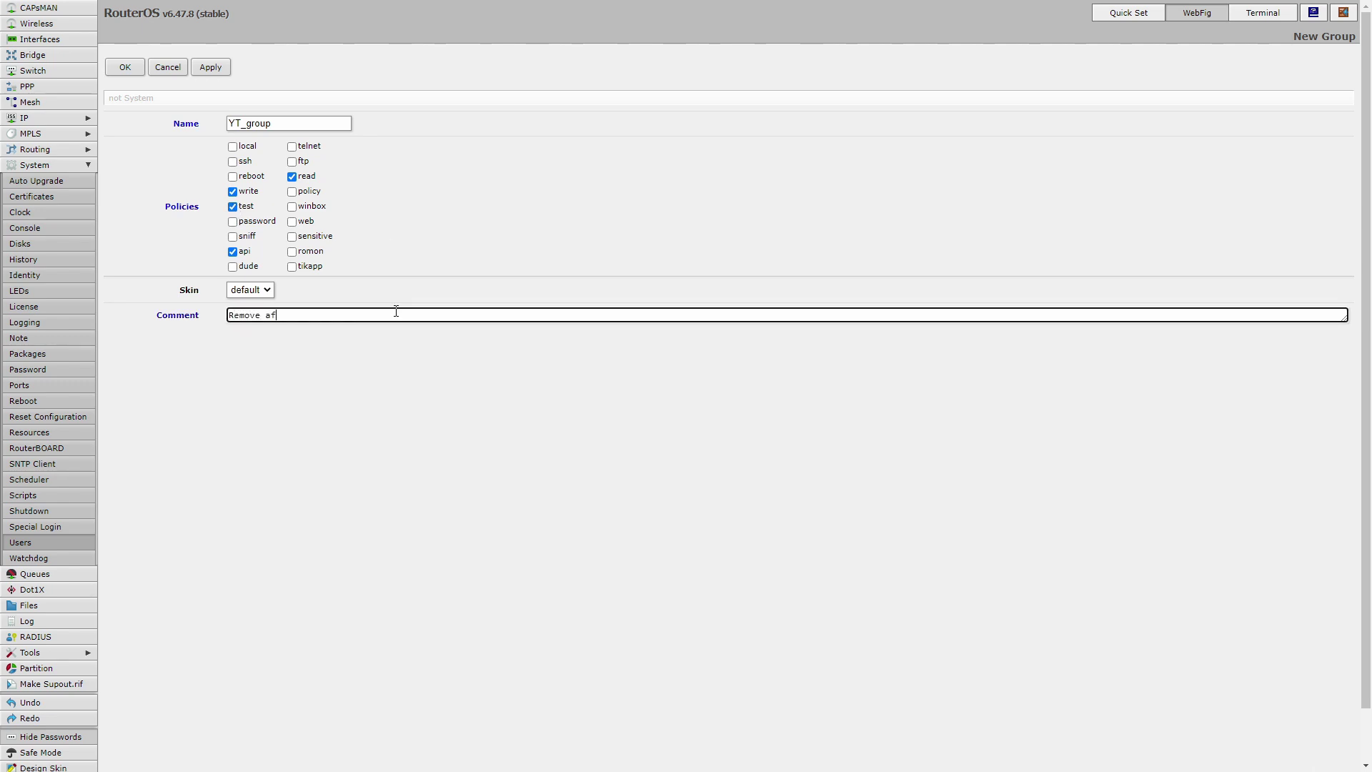
{"action": "type", "text": "ter recording"}
{"action": "left_click", "coordinate": [211, 67]}
{"action": "left_click", "coordinate": [125, 67]}
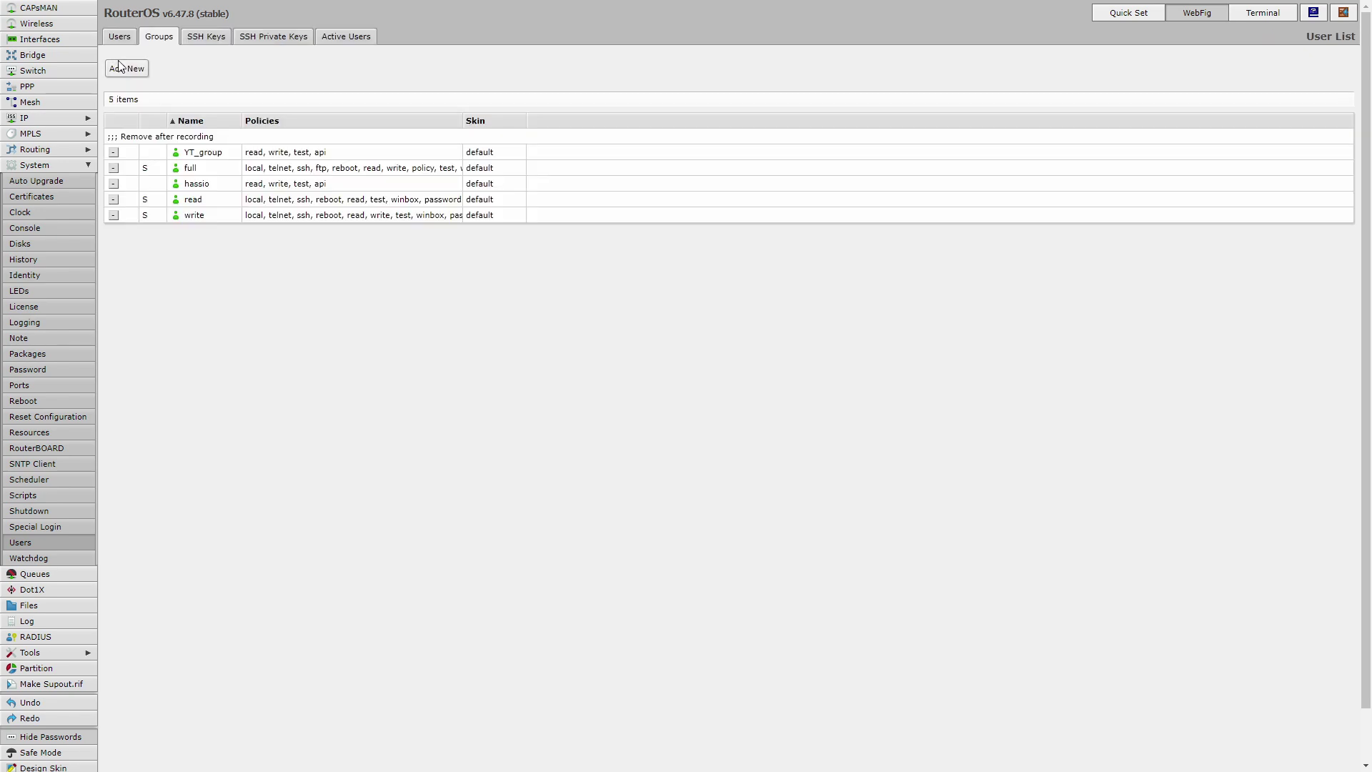
Assign the recording user to the YT_group group and save.
{"action": "left_click", "coordinate": [117, 37]}
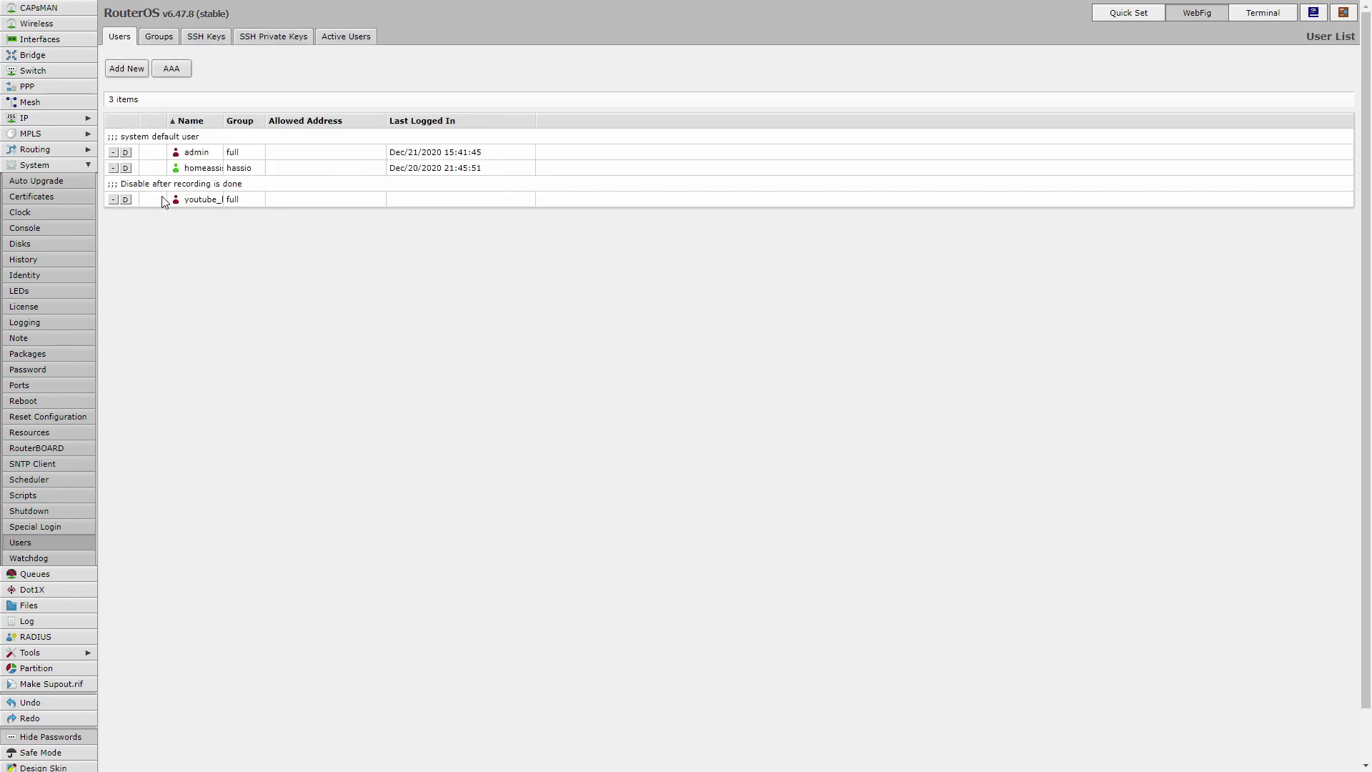
{"action": "left_click", "coordinate": [195, 203]}
{"action": "left_click", "coordinate": [274, 153]}
{"action": "left_click", "coordinate": [275, 165]}
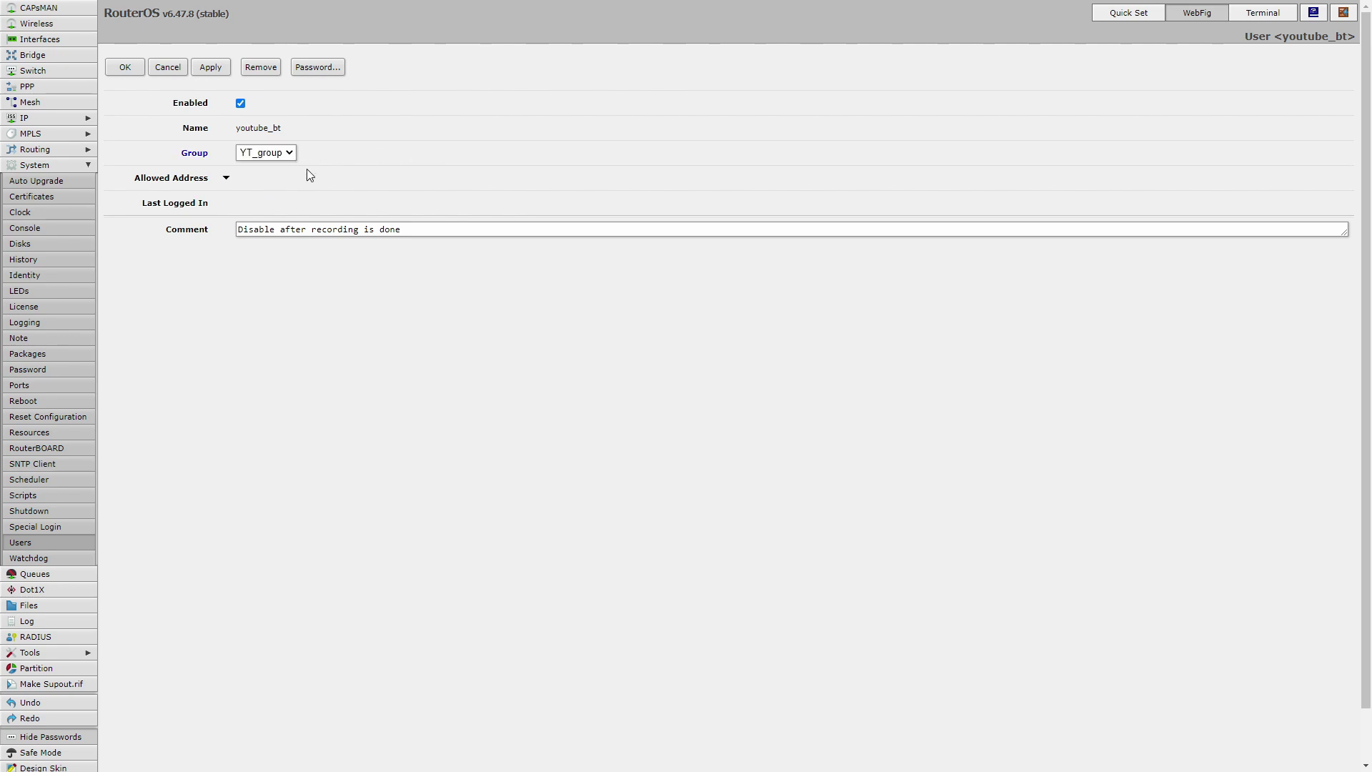
{"action": "left_click", "coordinate": [210, 68]}
{"action": "left_click", "coordinate": [125, 67]}
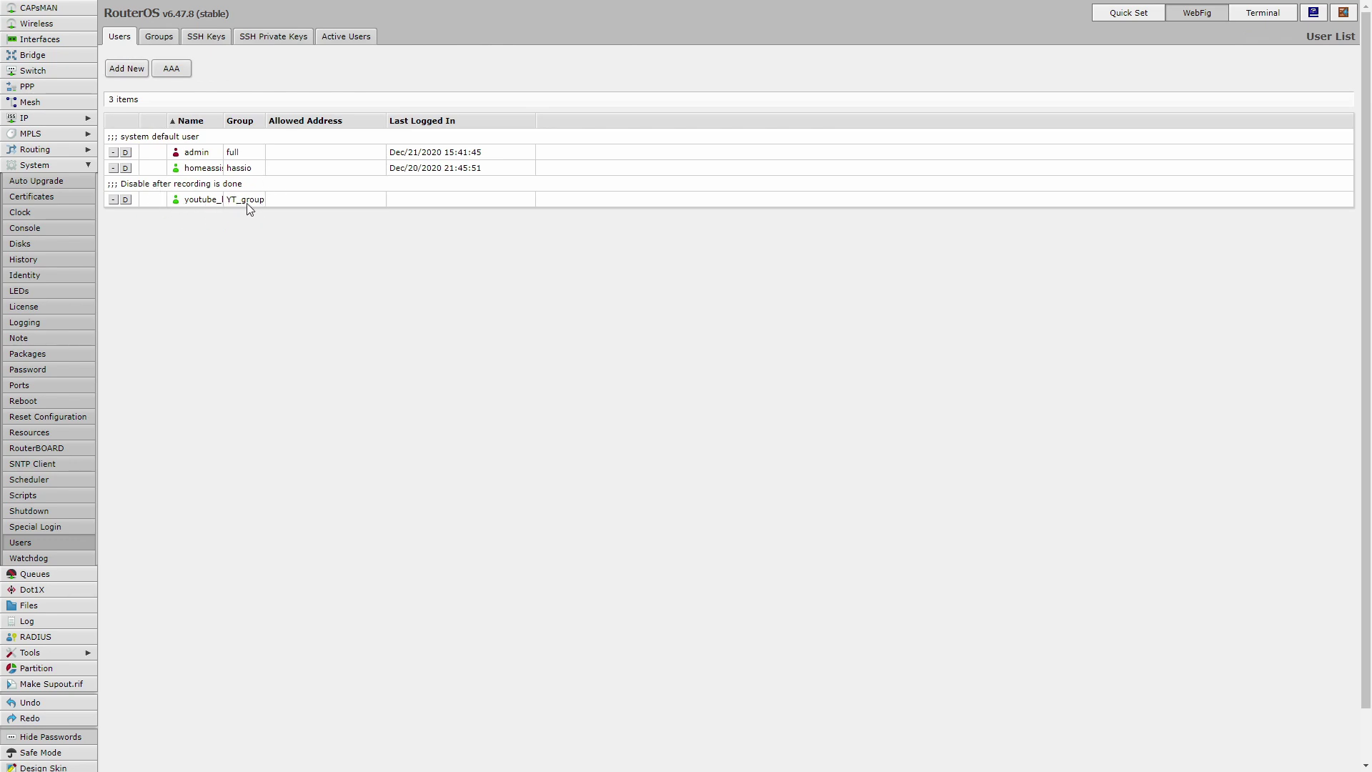
Add allowed address 0.0.0.0/0 to the recording user and save.
{"action": "left_click", "coordinate": [249, 207]}
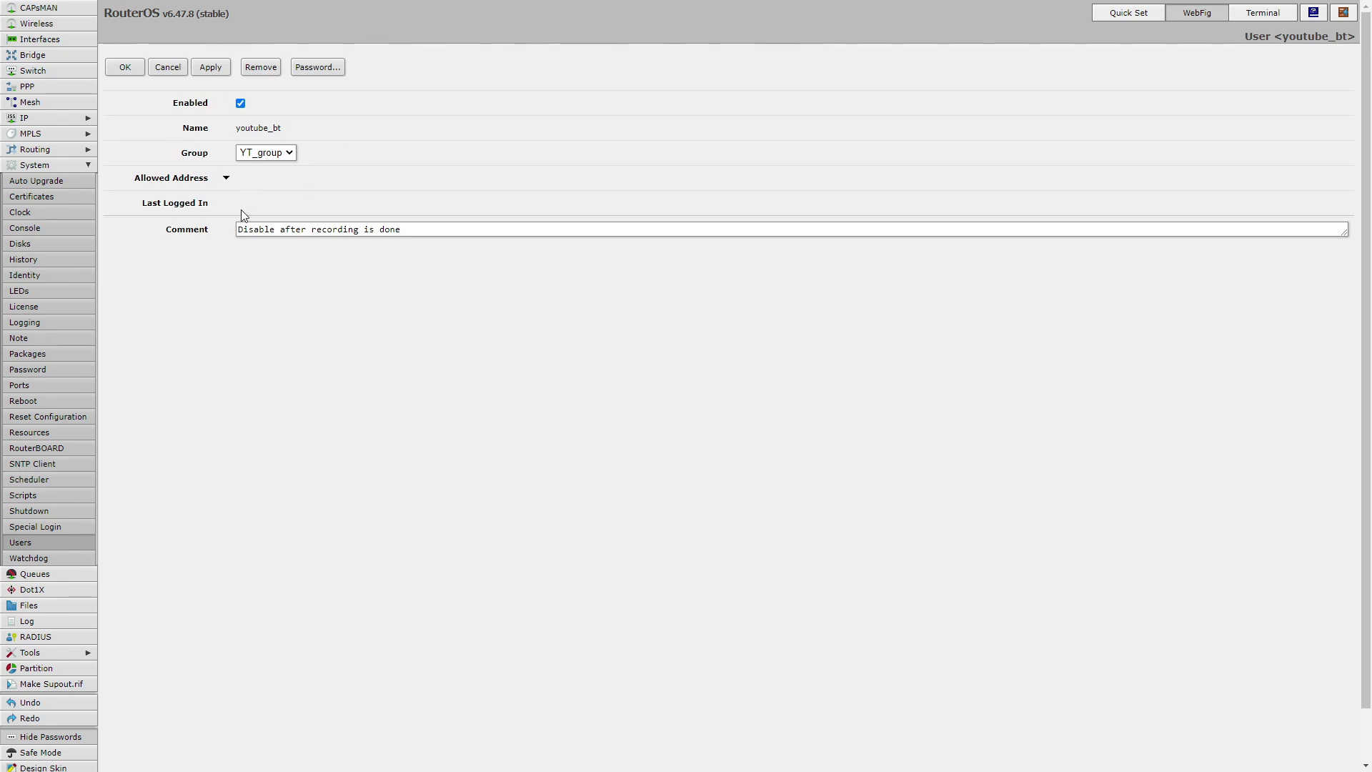
{"action": "left_click", "coordinate": [225, 179]}
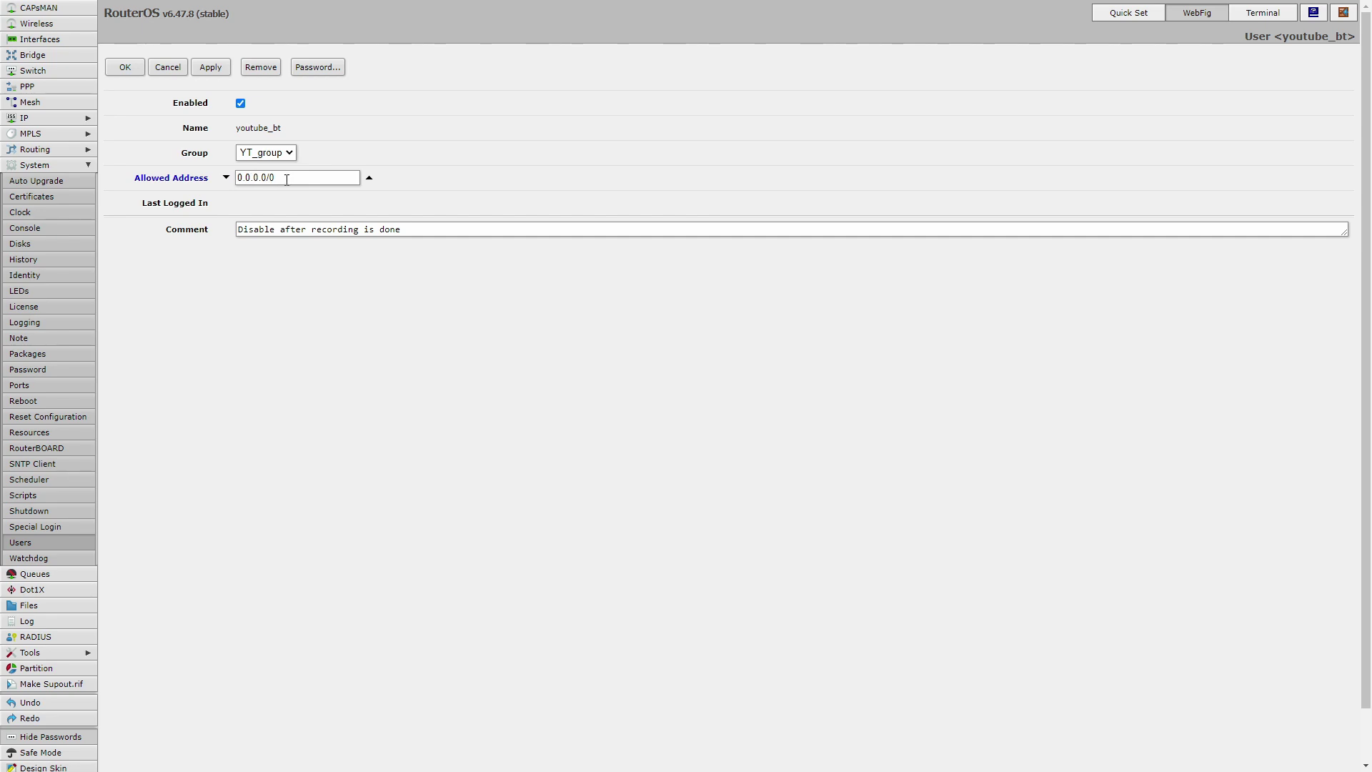
{"action": "key", "text": "Return"}
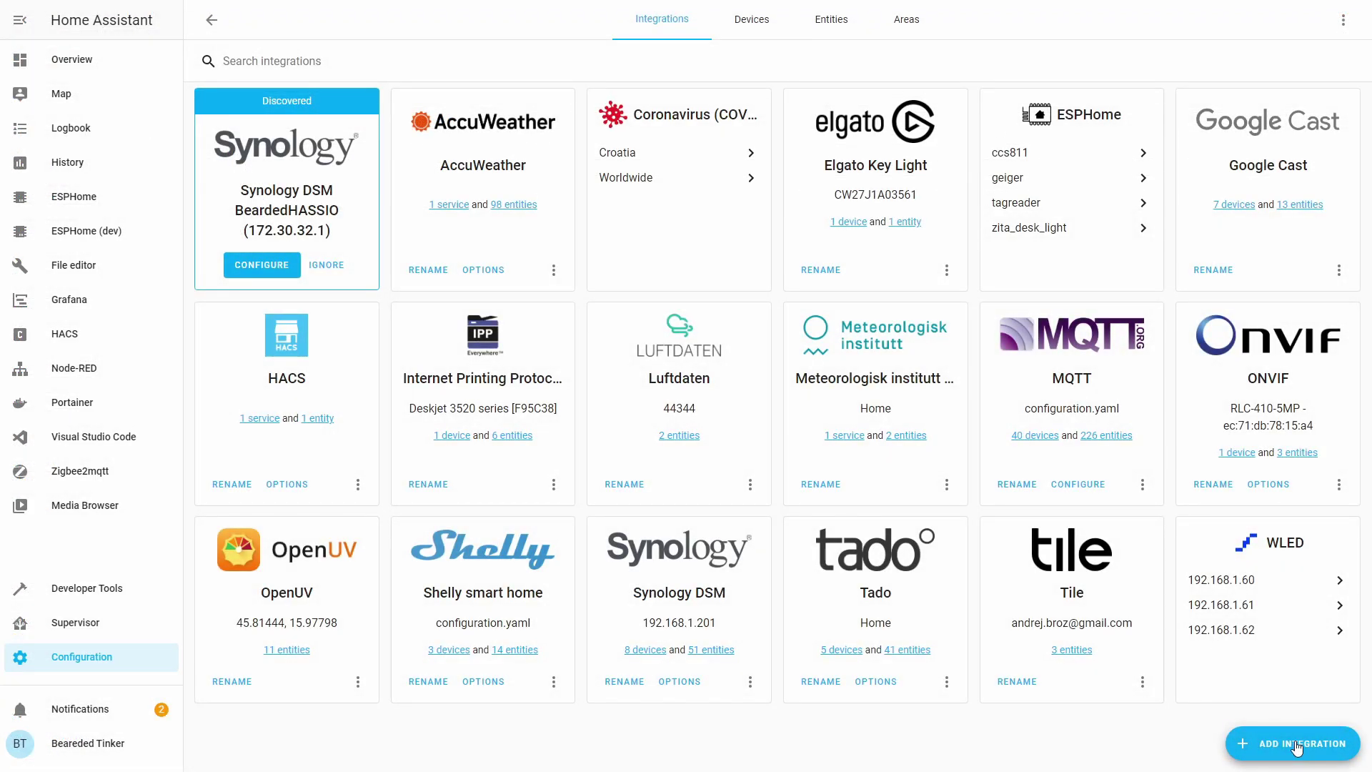
Start a Mikrotik Router integration and set its host to 192.168.1.2.
{"action": "left_click", "coordinate": [1296, 745]}
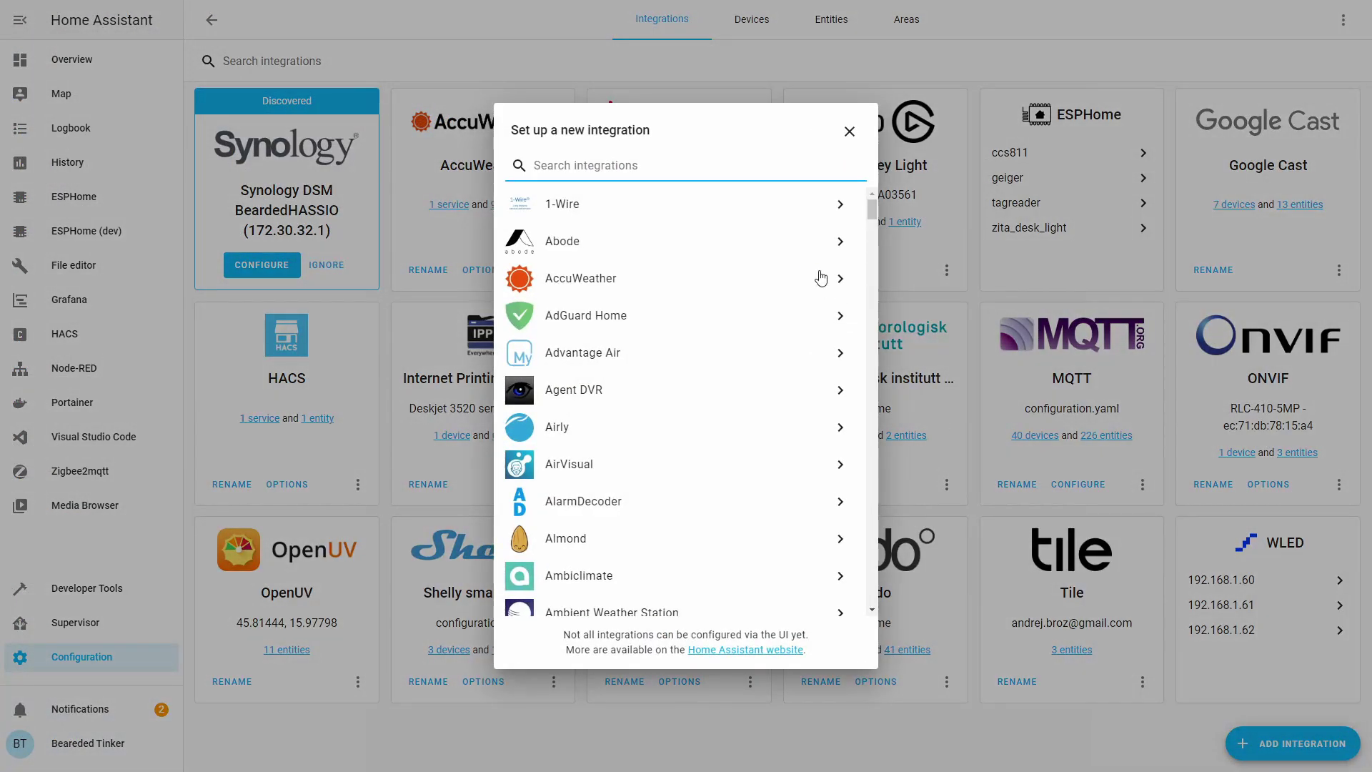
{"action": "type", "text": "mik"}
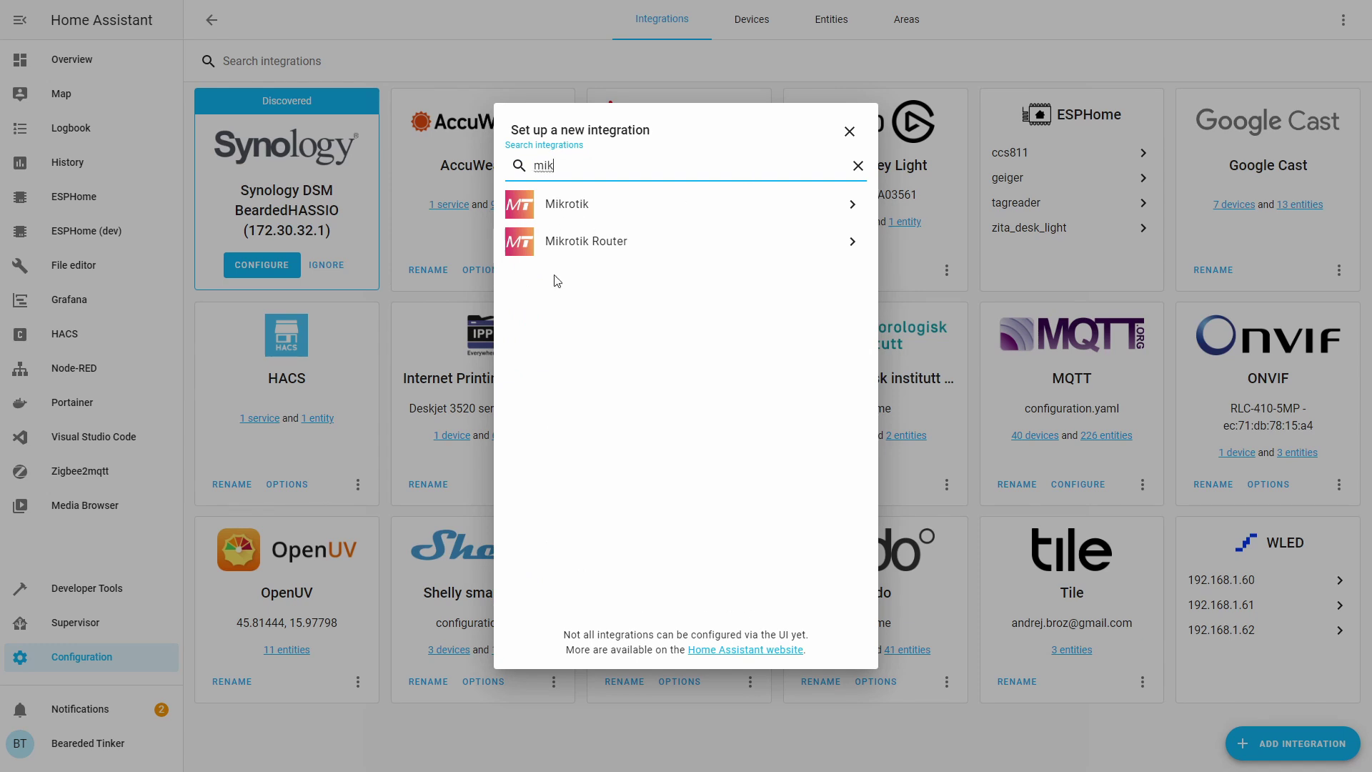
{"action": "left_click", "coordinate": [581, 243]}
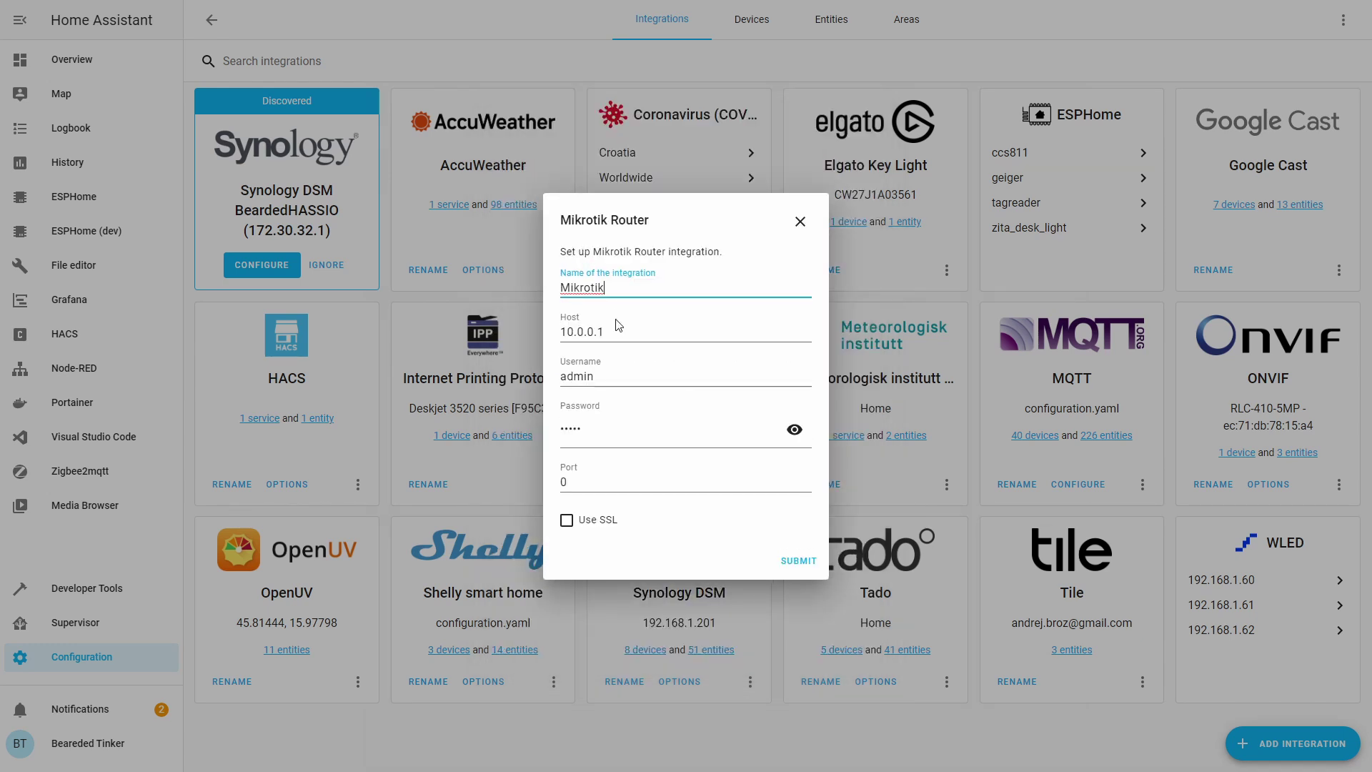
{"action": "double_click", "coordinate": [616, 332]}
{"action": "type", "text": "192"}
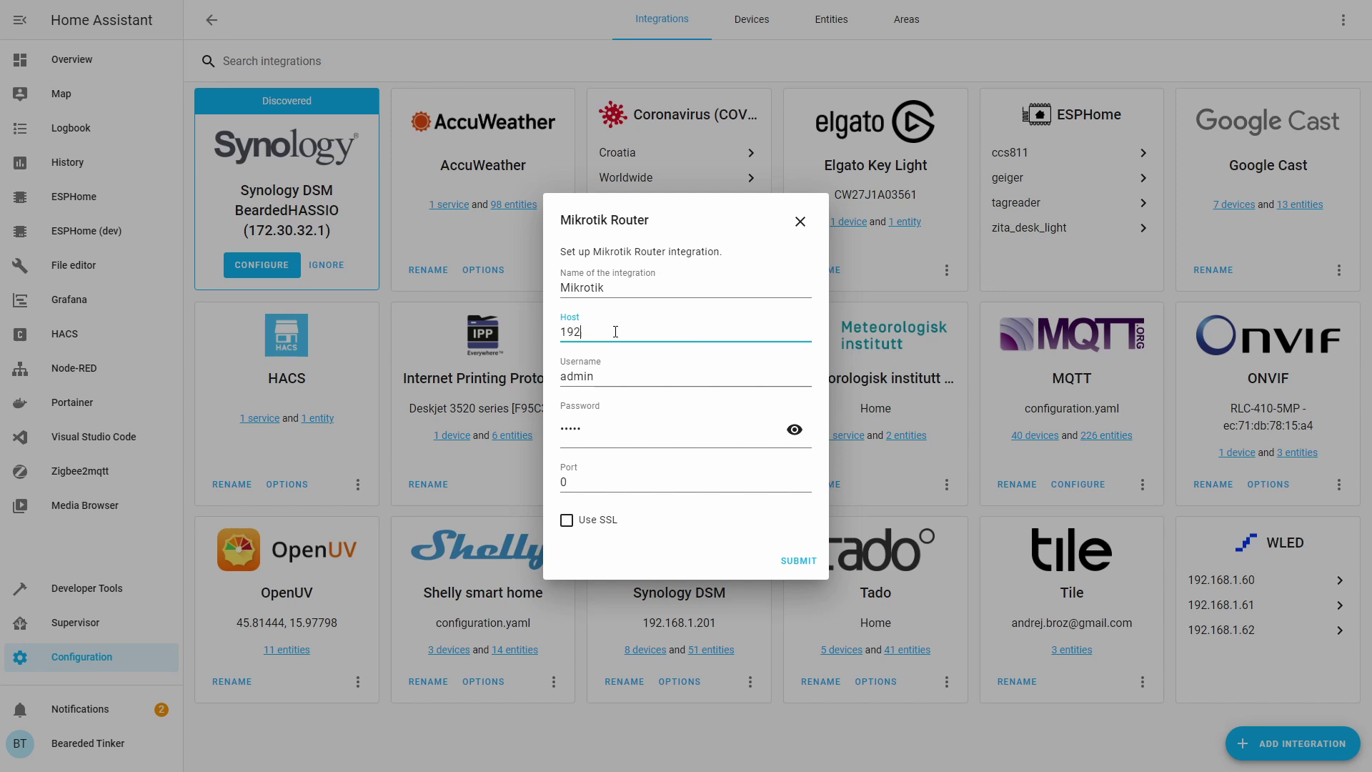
{"action": "type", "text": ".168.1.2"}
Enter the router user's username and password, correcting a mistyped colon to an underscore.
{"action": "key", "text": "Tab"}
{"action": "key", "text": "ctrl+a"}
{"action": "type", "text": "y"}
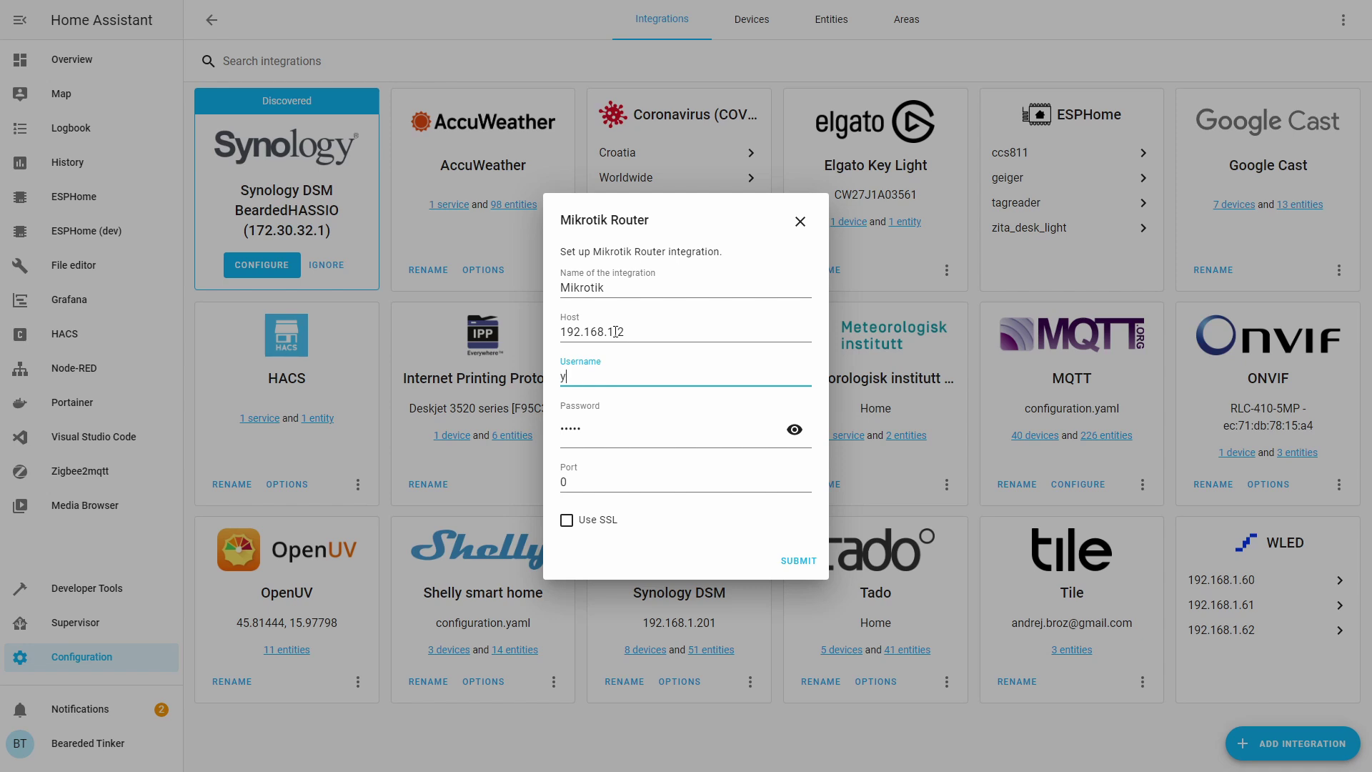
{"action": "type", "text": "outube:bt"}
{"action": "key", "text": "Tab"}
{"action": "key", "text": "ctrl+a"}
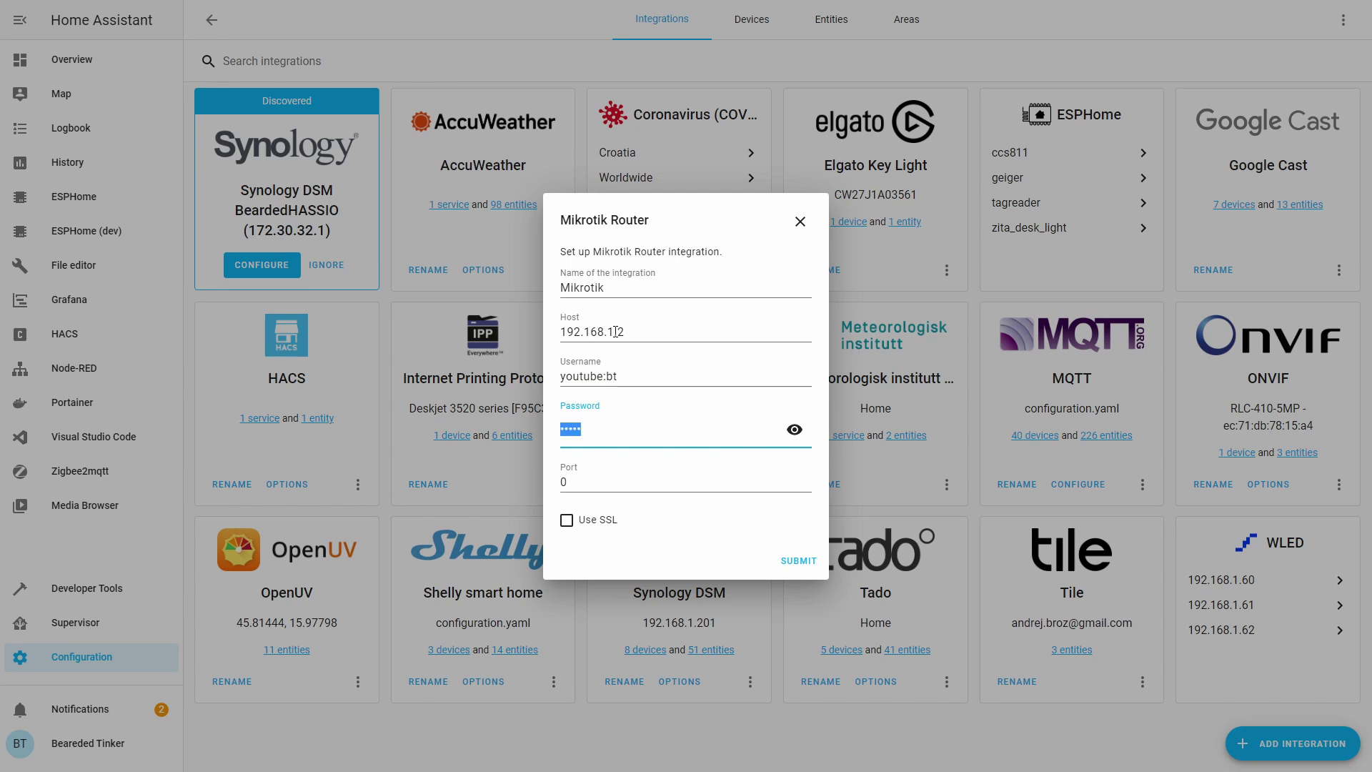
{"action": "type", "text": "•••••"}
{"action": "left_click", "coordinate": [629, 378]}
{"action": "key", "text": "Left"}
{"action": "key", "text": "Left"}
{"action": "key", "text": "BackSpace"}
{"action": "type", "text": "_"}
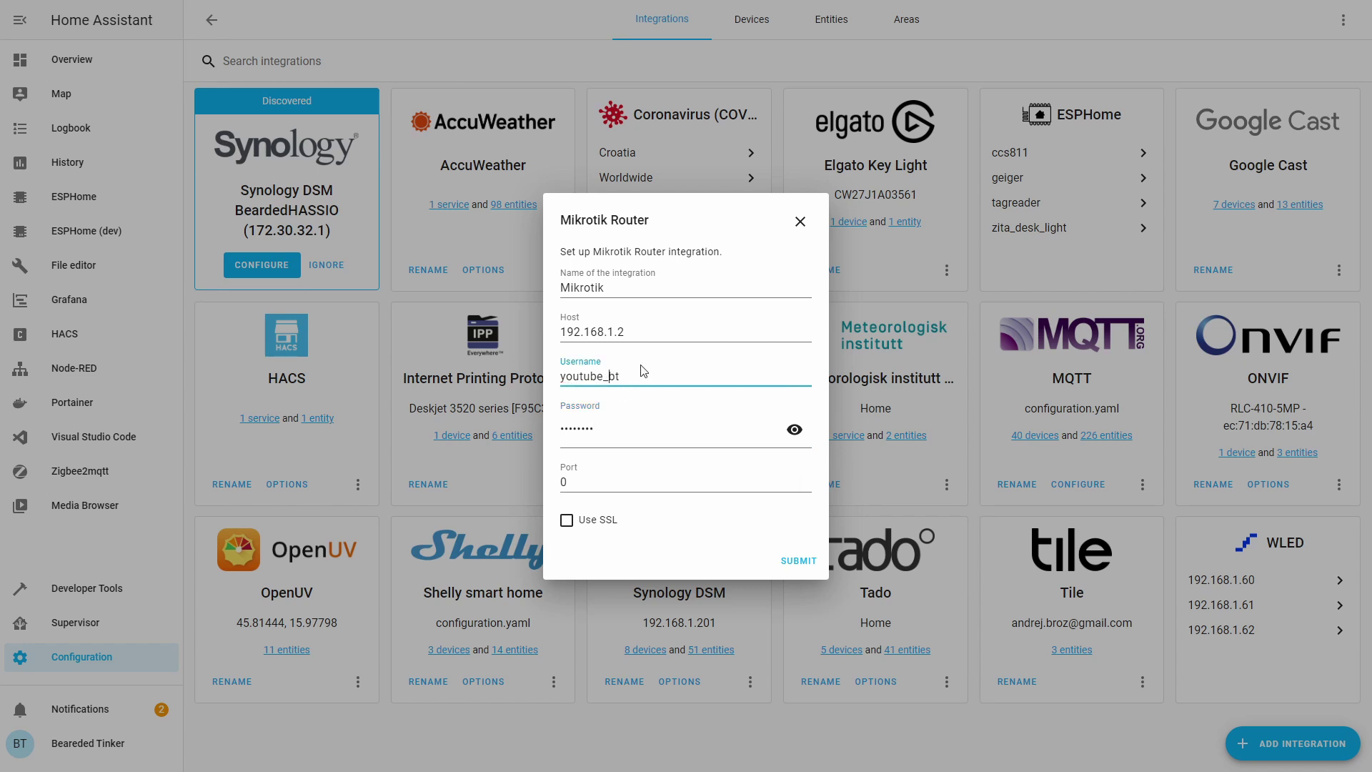
Submit the router connection details and finish after reviewing the discovered devices.
{"action": "left_click", "coordinate": [798, 561]}
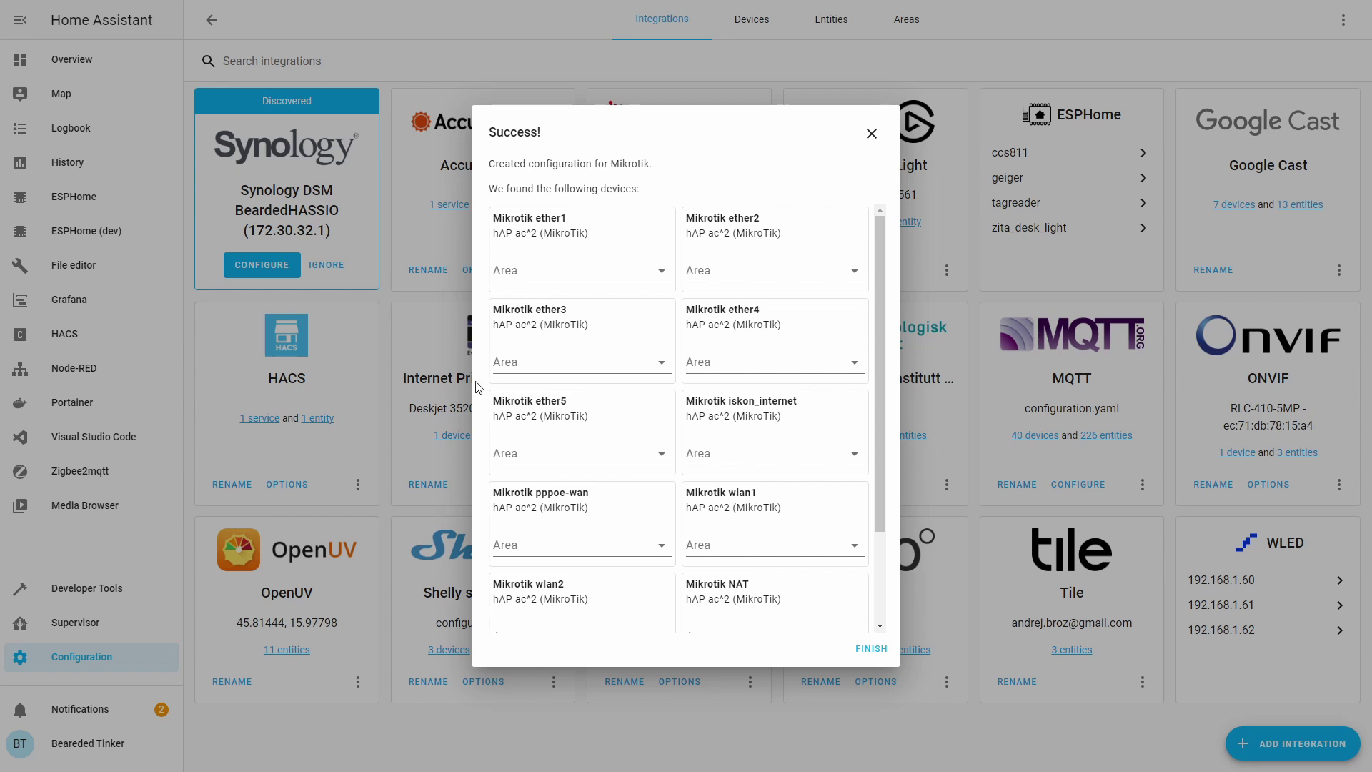
{"action": "scroll", "coordinate": [742, 420], "scroll_direction": "down", "scroll_amount": 3}
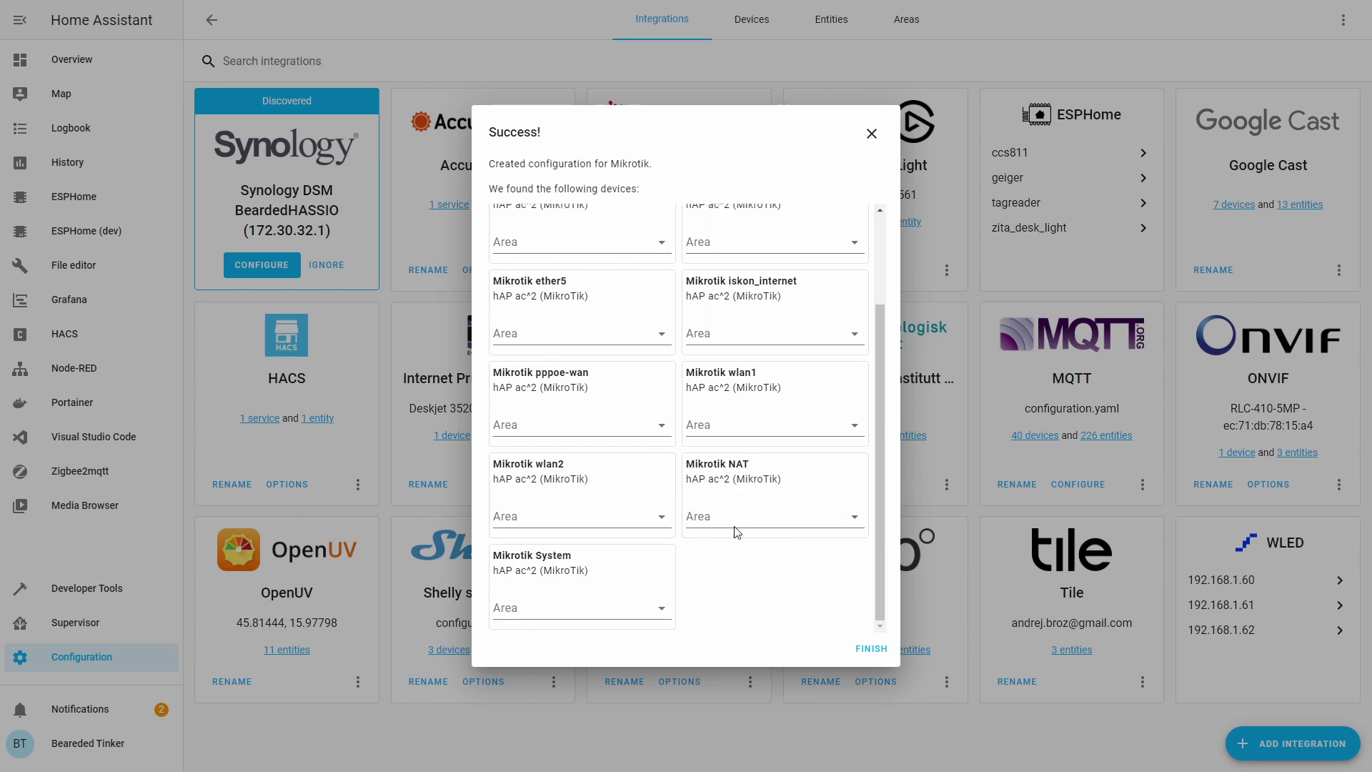
{"action": "scroll", "coordinate": [714, 543], "scroll_direction": "up", "scroll_amount": 3}
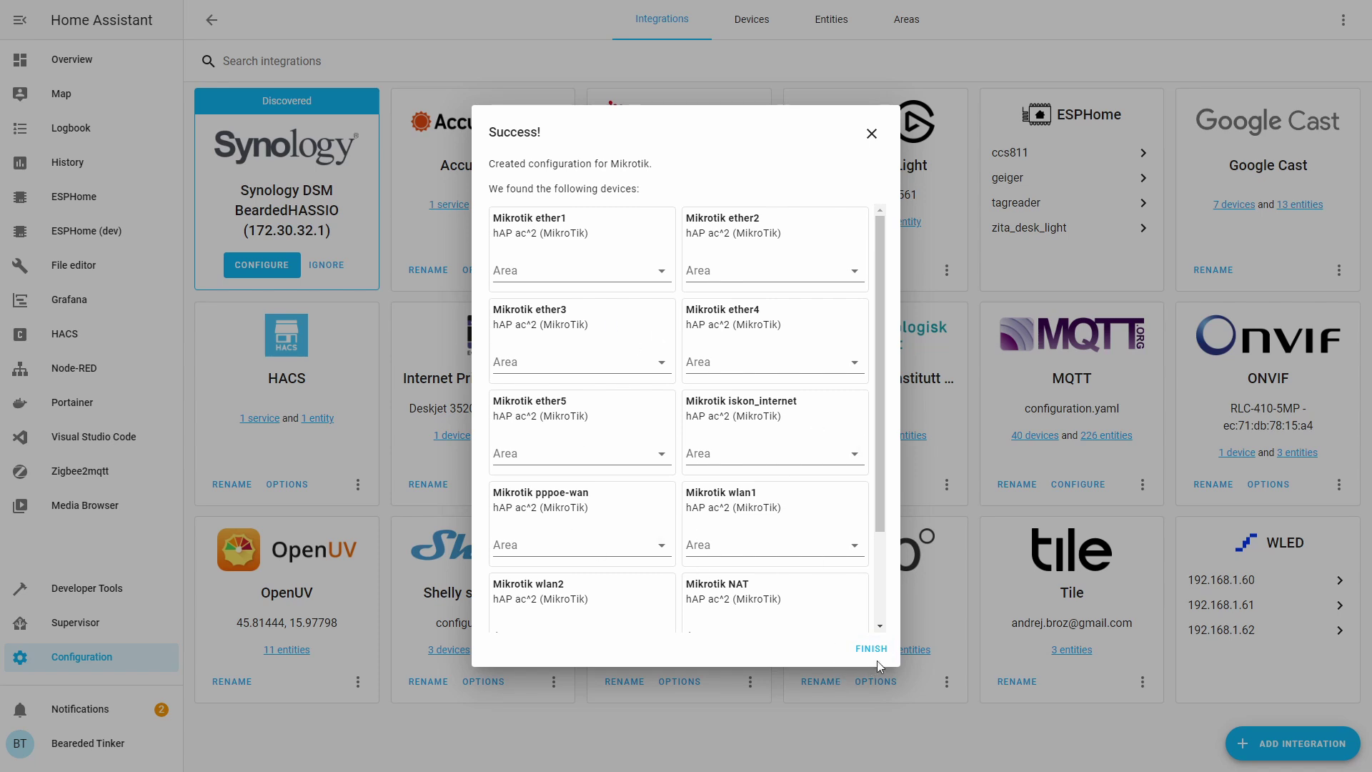
{"action": "left_click", "coordinate": [883, 650]}
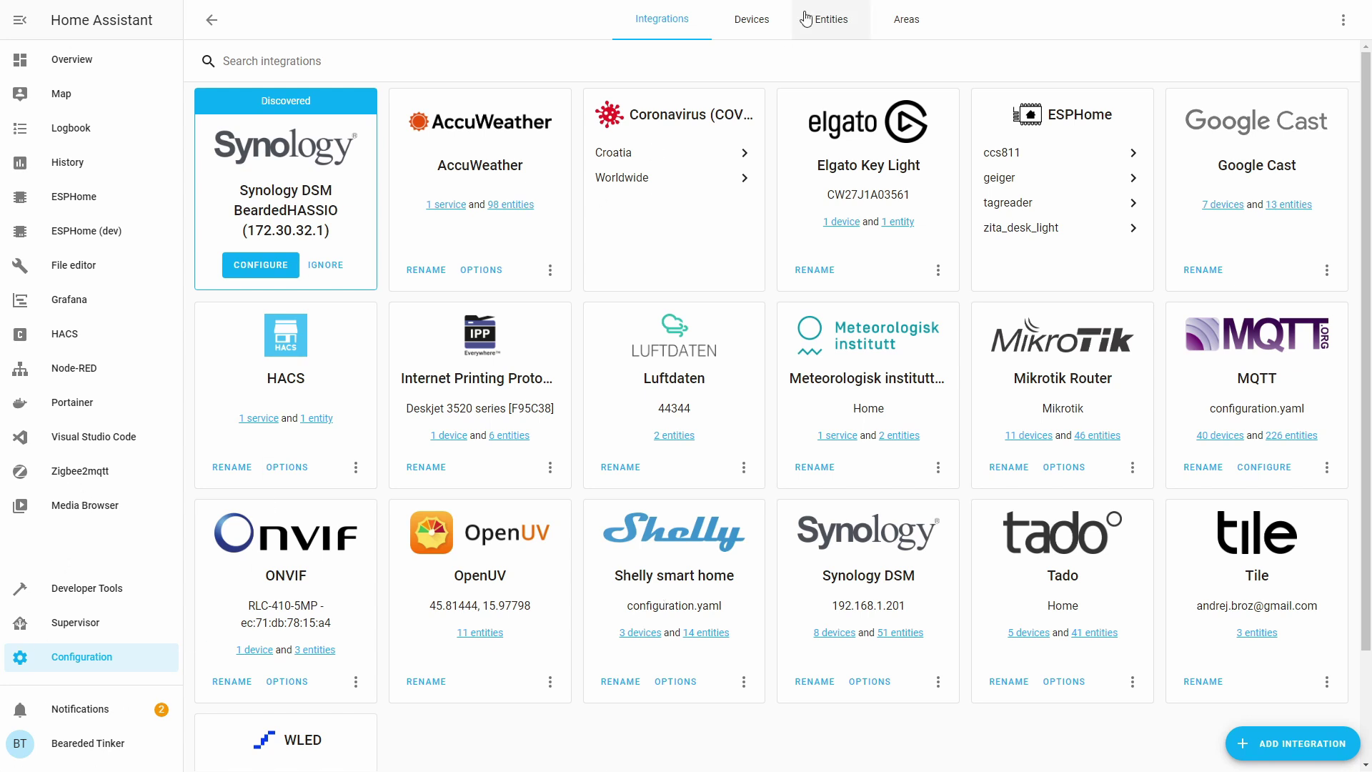
Filter the device list by 'mikr' and open the Mikrotik ether1 device.
{"action": "left_click", "coordinate": [754, 19]}
{"action": "left_click", "coordinate": [645, 63]}
{"action": "type", "text": "mikr"}
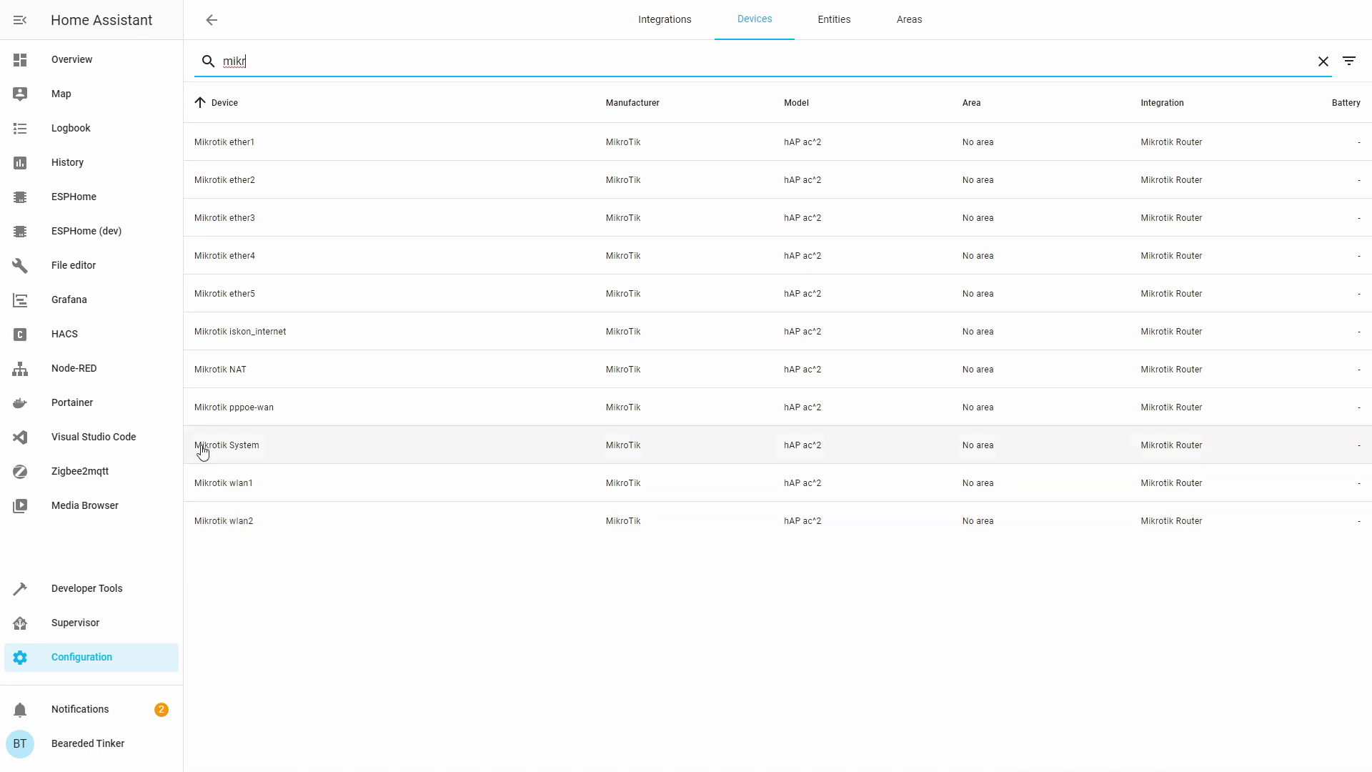
{"action": "left_click", "coordinate": [246, 144]}
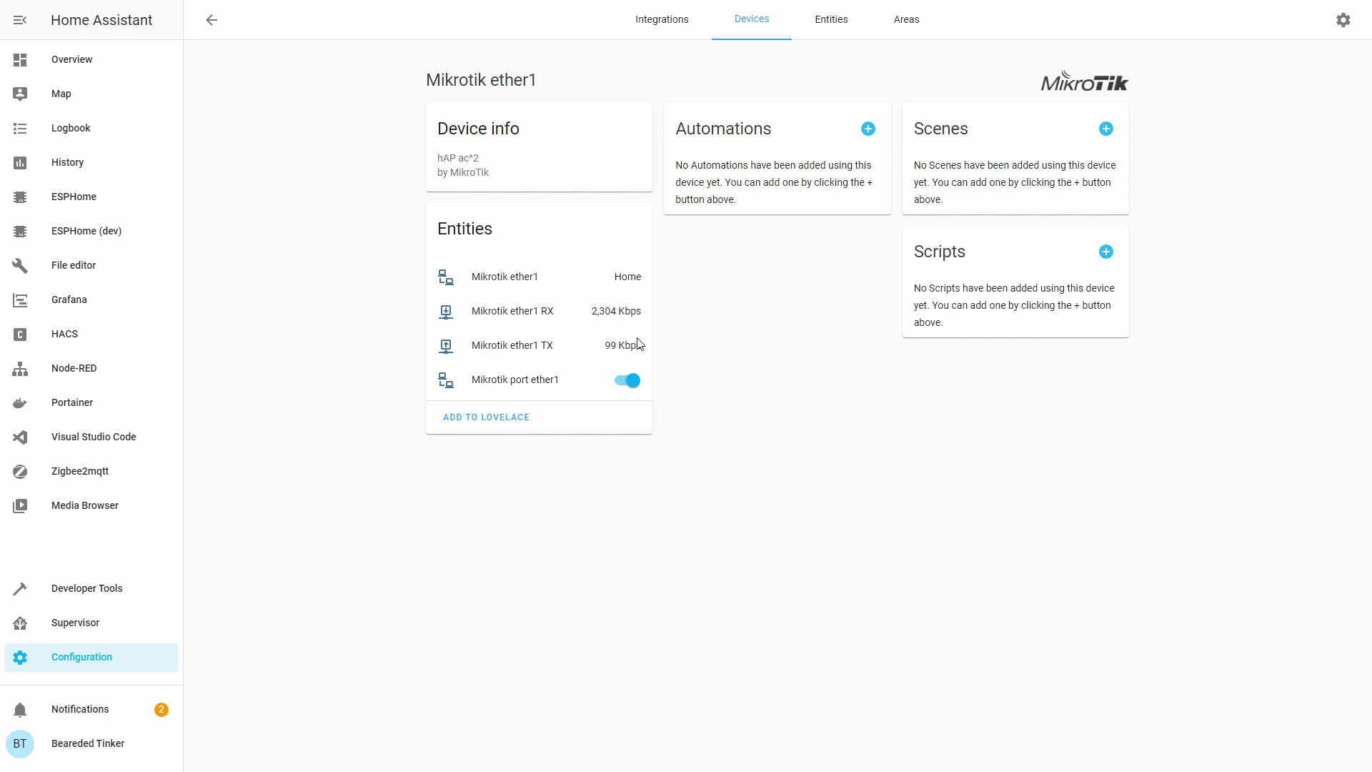
Add the ether1 entities card to the Fun stuff dashboard view.
{"action": "left_click", "coordinate": [470, 418]}
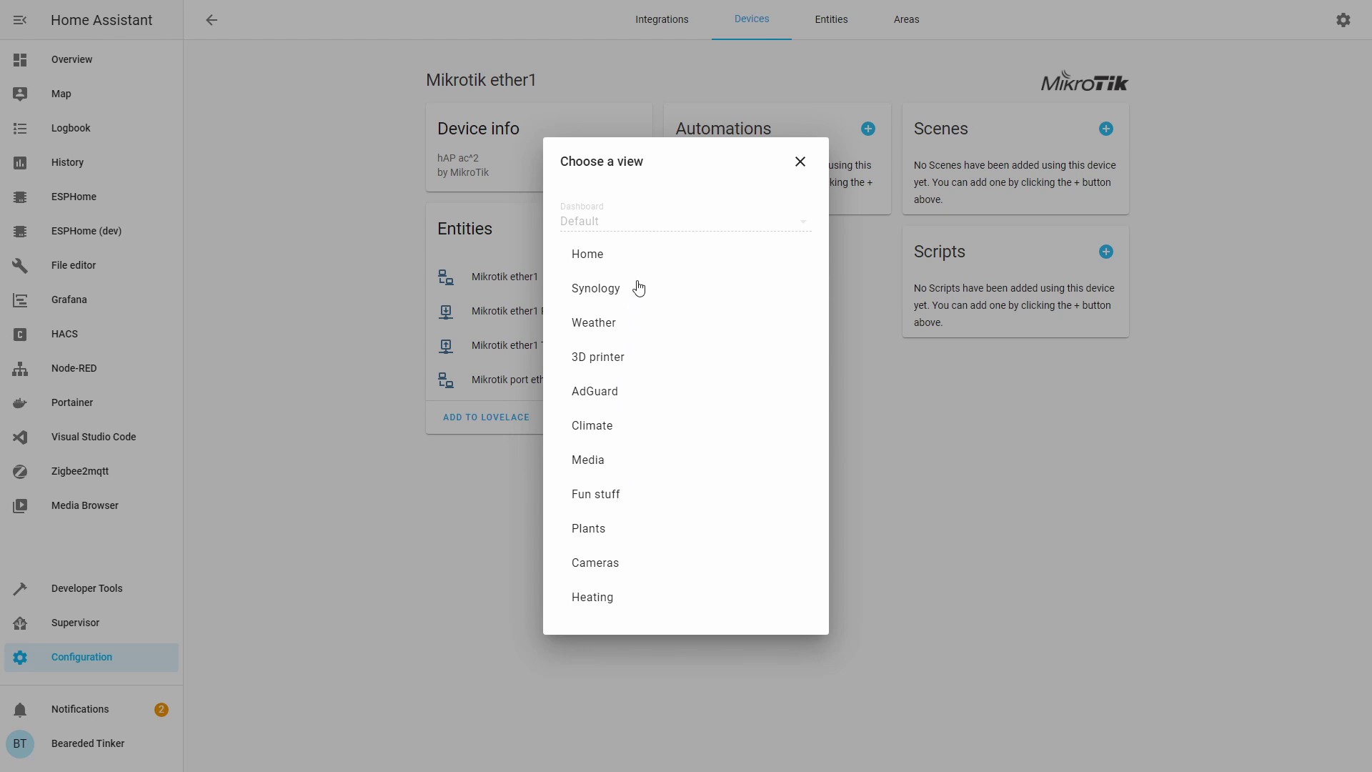
{"action": "left_click", "coordinate": [621, 501]}
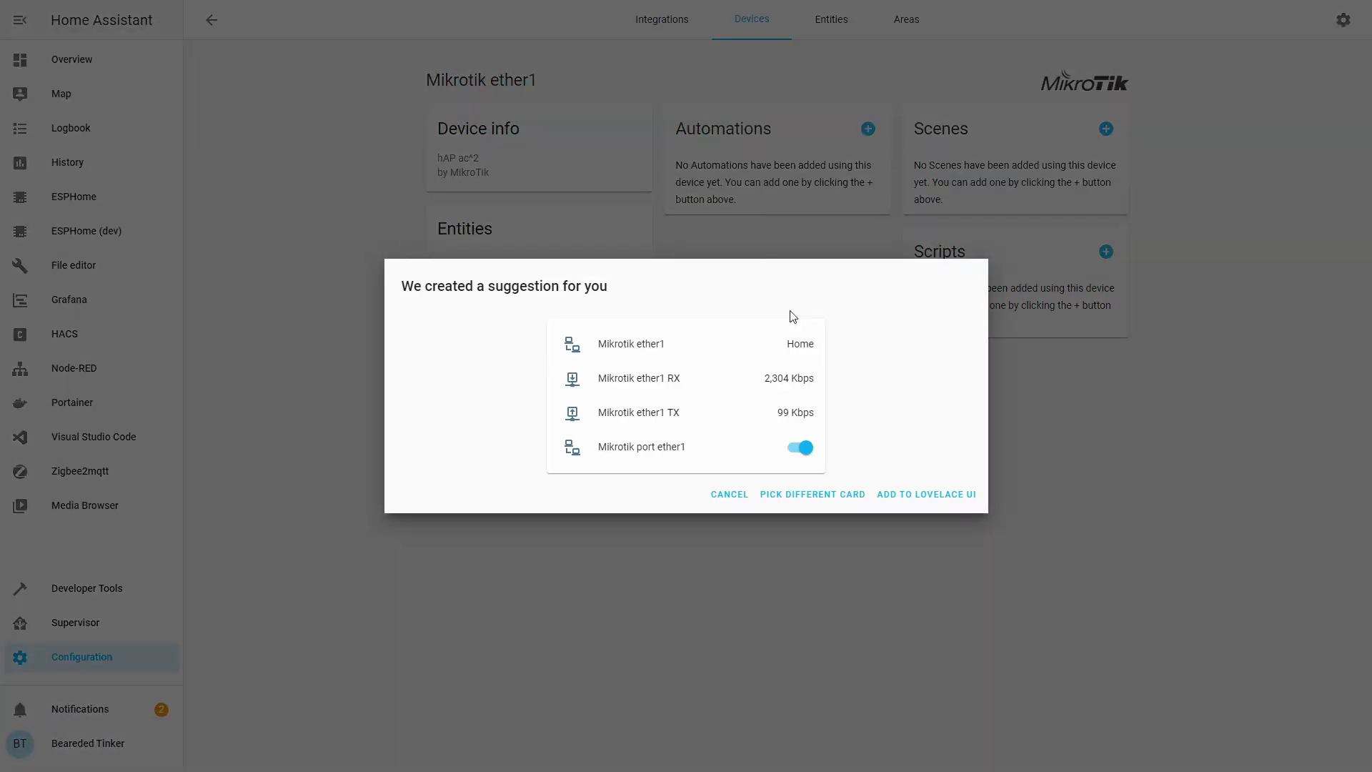
{"action": "left_click", "coordinate": [916, 495]}
{"action": "left_click", "coordinate": [717, 23]}
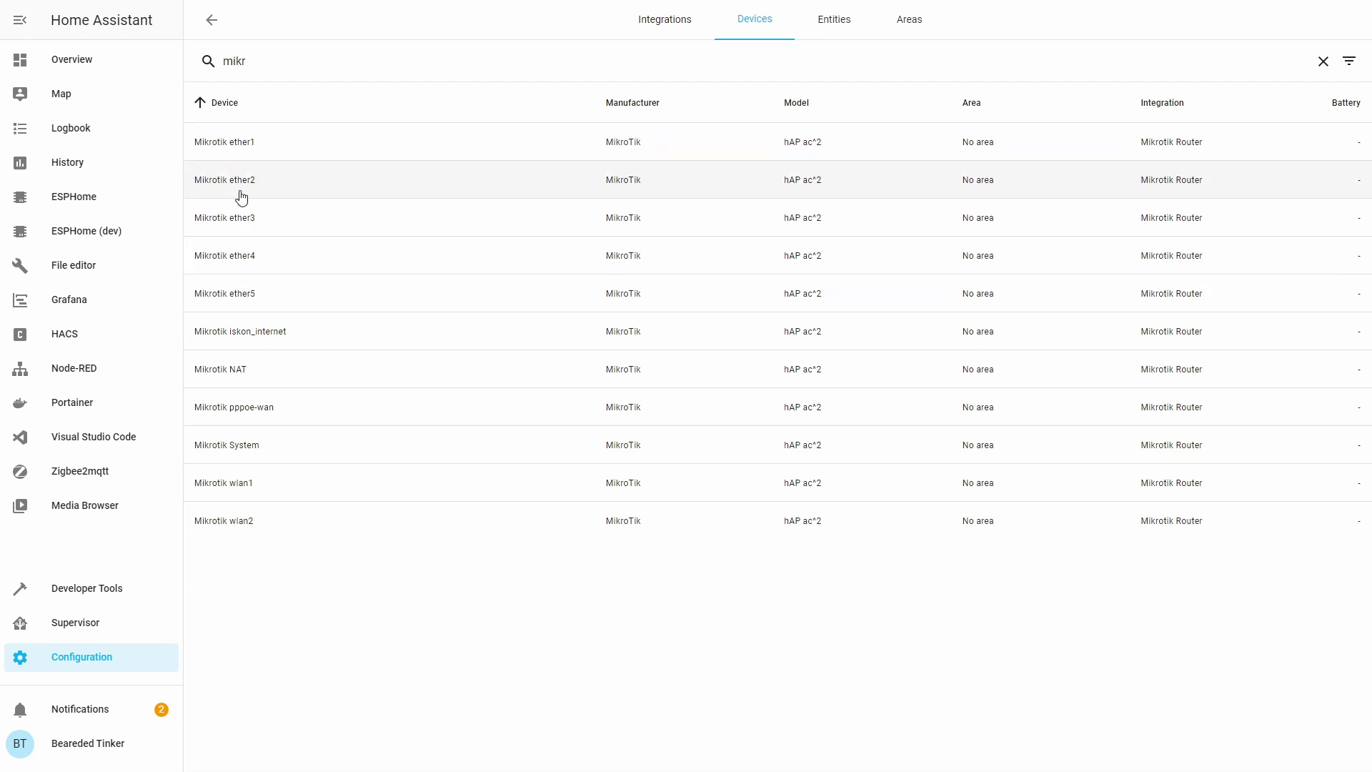
Add the iskon_internet device's entities card to the dashboard view, then return to the device list.
{"action": "left_click", "coordinate": [241, 186]}
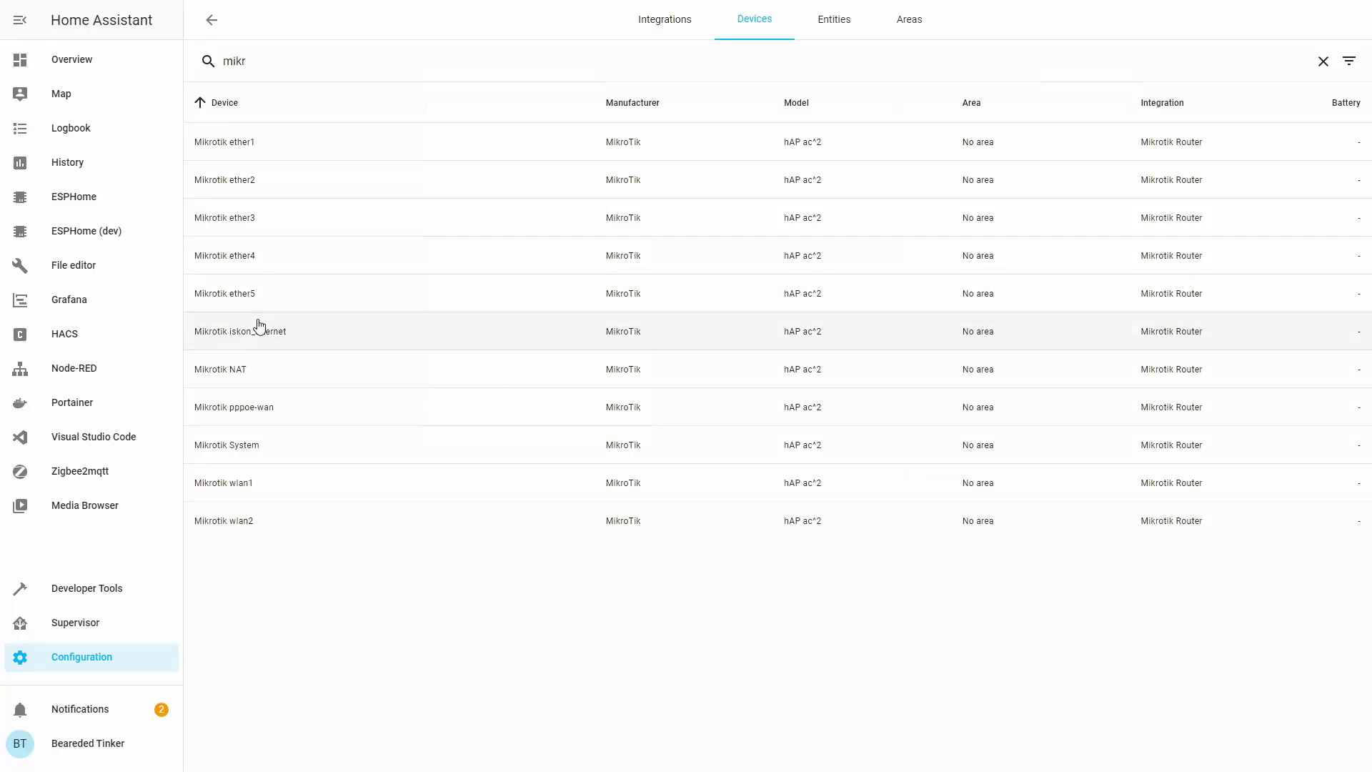
{"action": "left_click", "coordinate": [259, 327]}
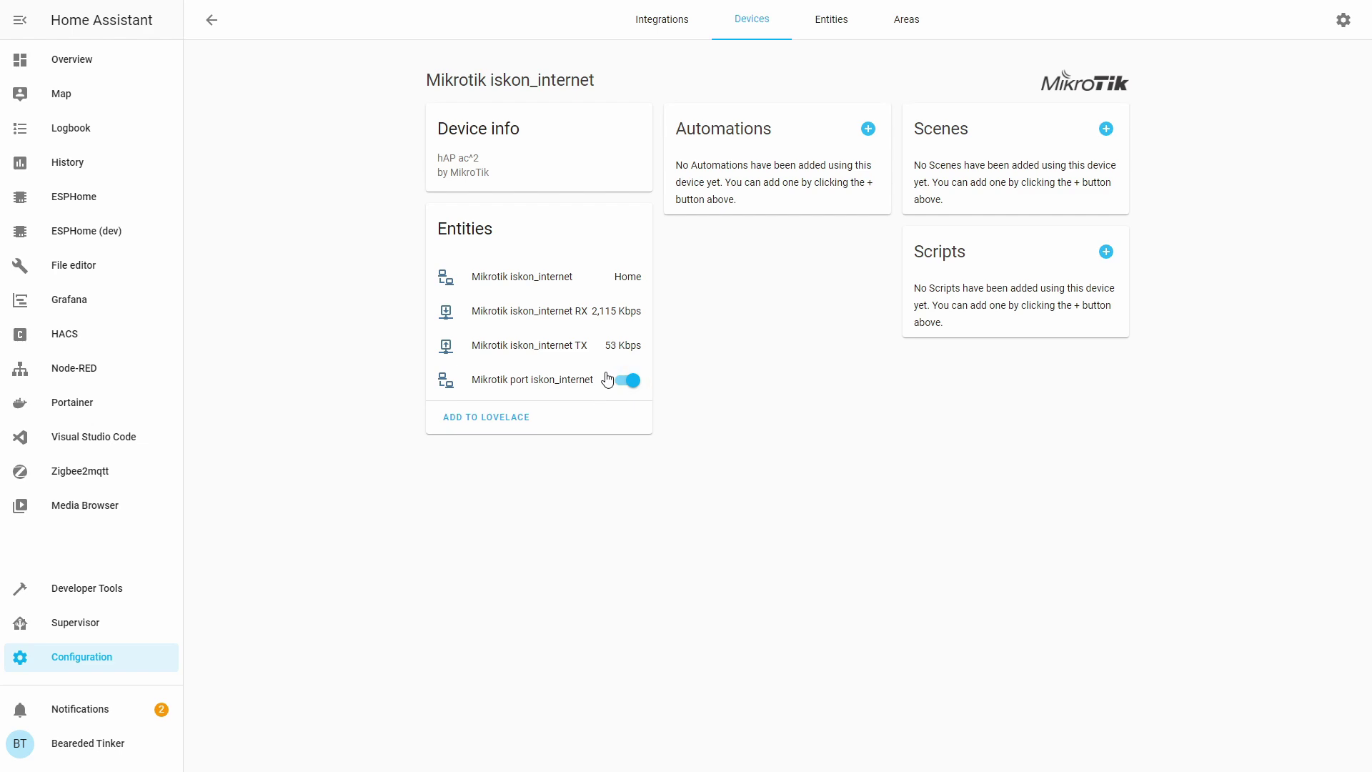
{"action": "left_click", "coordinate": [503, 418]}
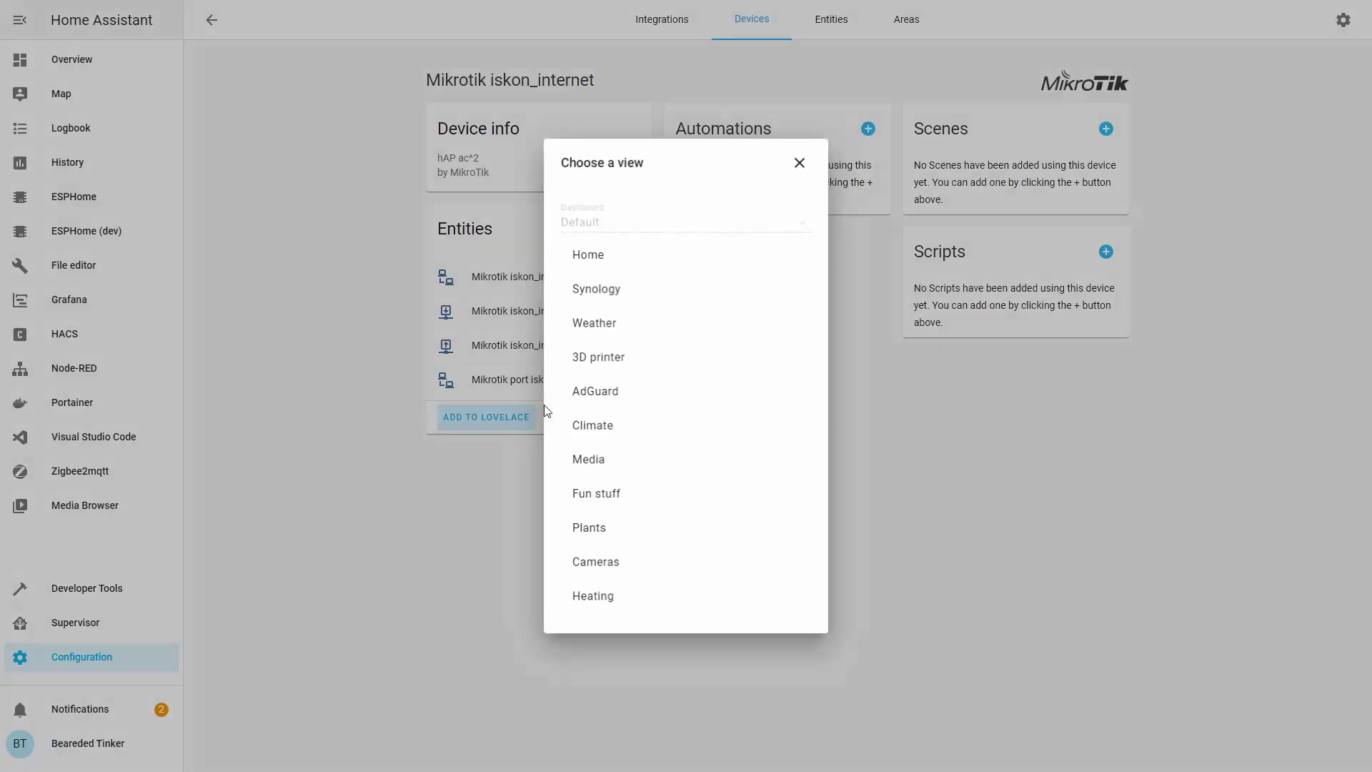
{"action": "left_click", "coordinate": [607, 493]}
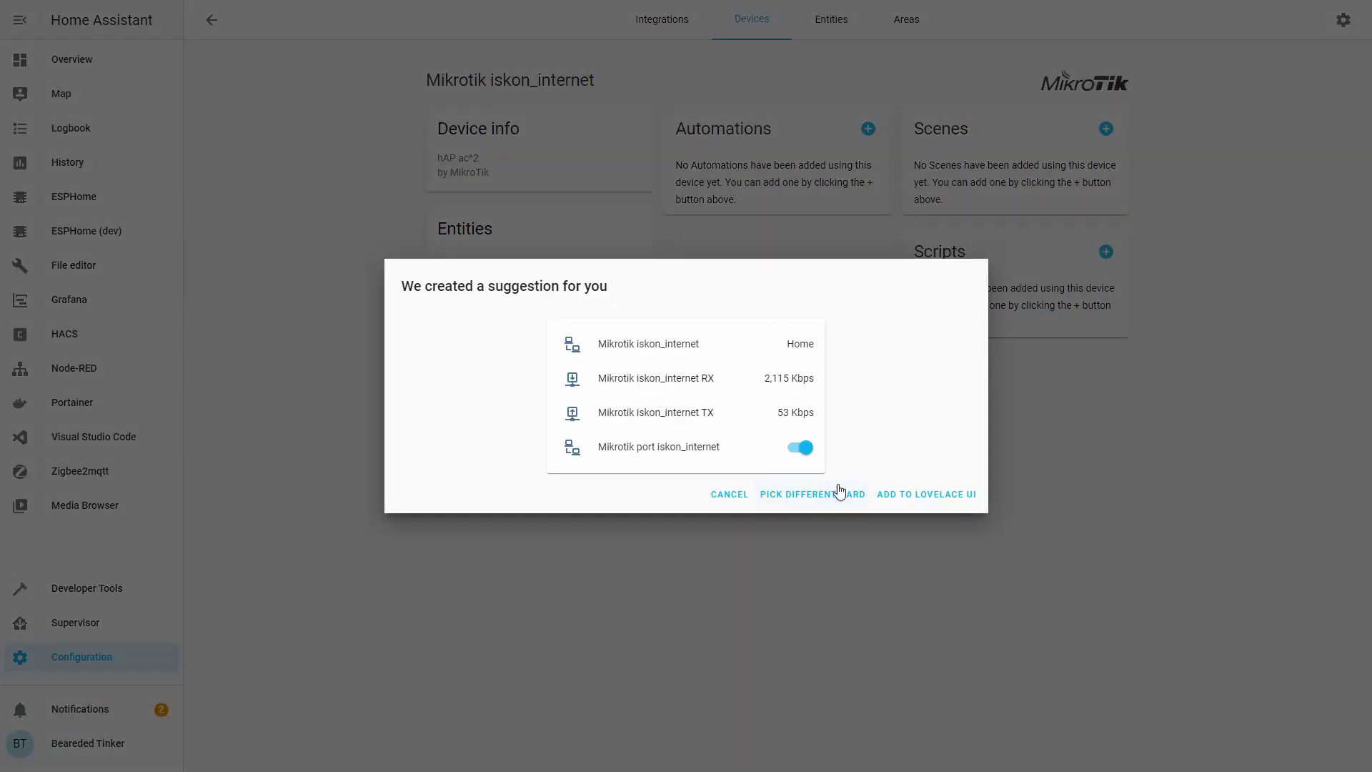
{"action": "left_click", "coordinate": [900, 500]}
{"action": "left_click", "coordinate": [738, 25]}
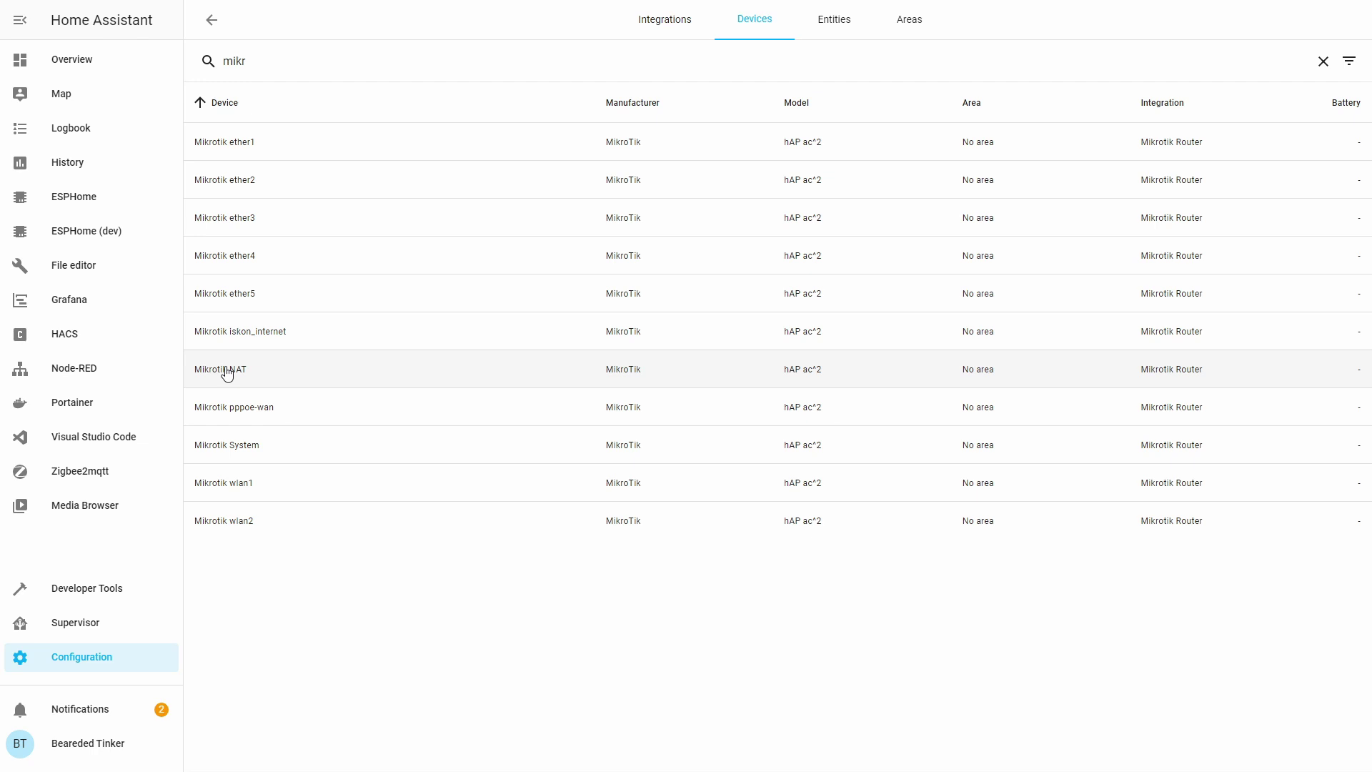
Add the Mikrotik NAT device card to the Fun stuff dashboard view.
{"action": "left_click", "coordinate": [226, 370]}
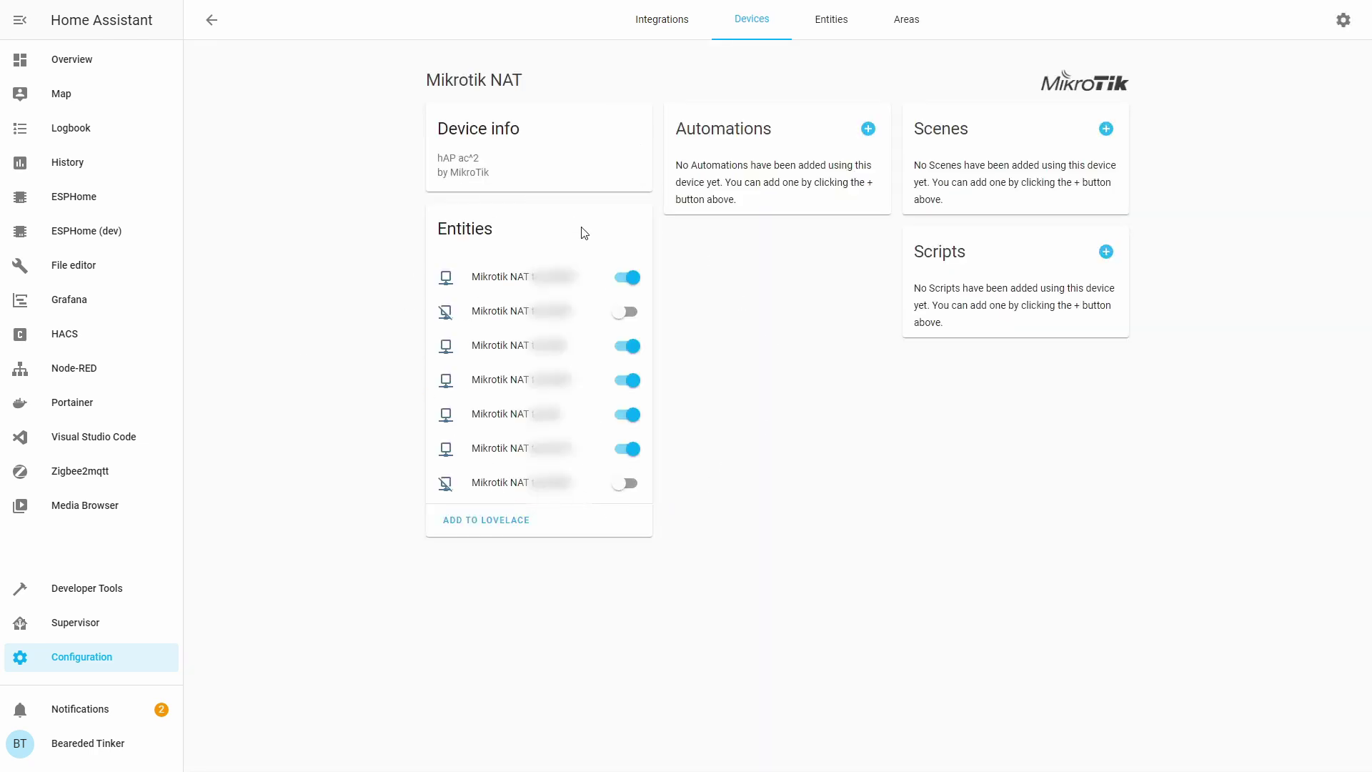
{"action": "left_click", "coordinate": [512, 522]}
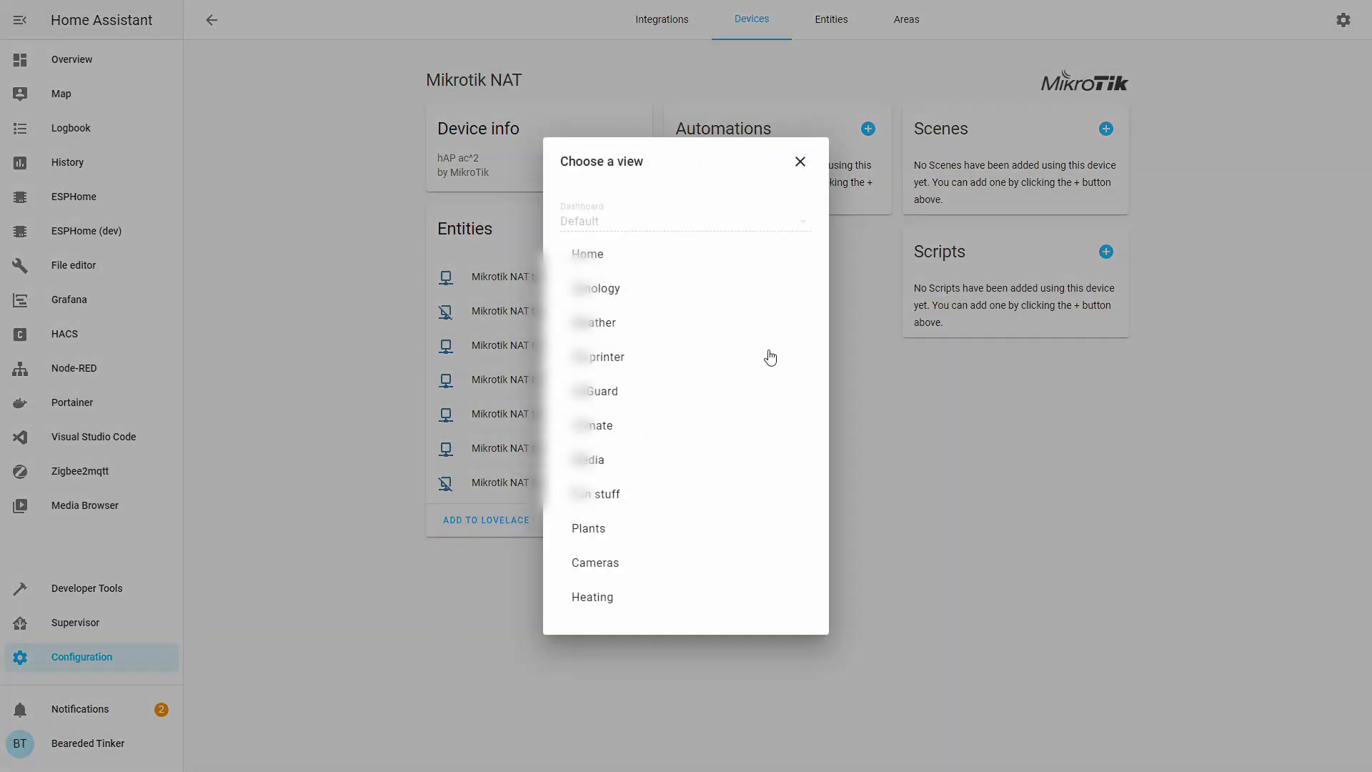
{"action": "left_click", "coordinate": [606, 493]}
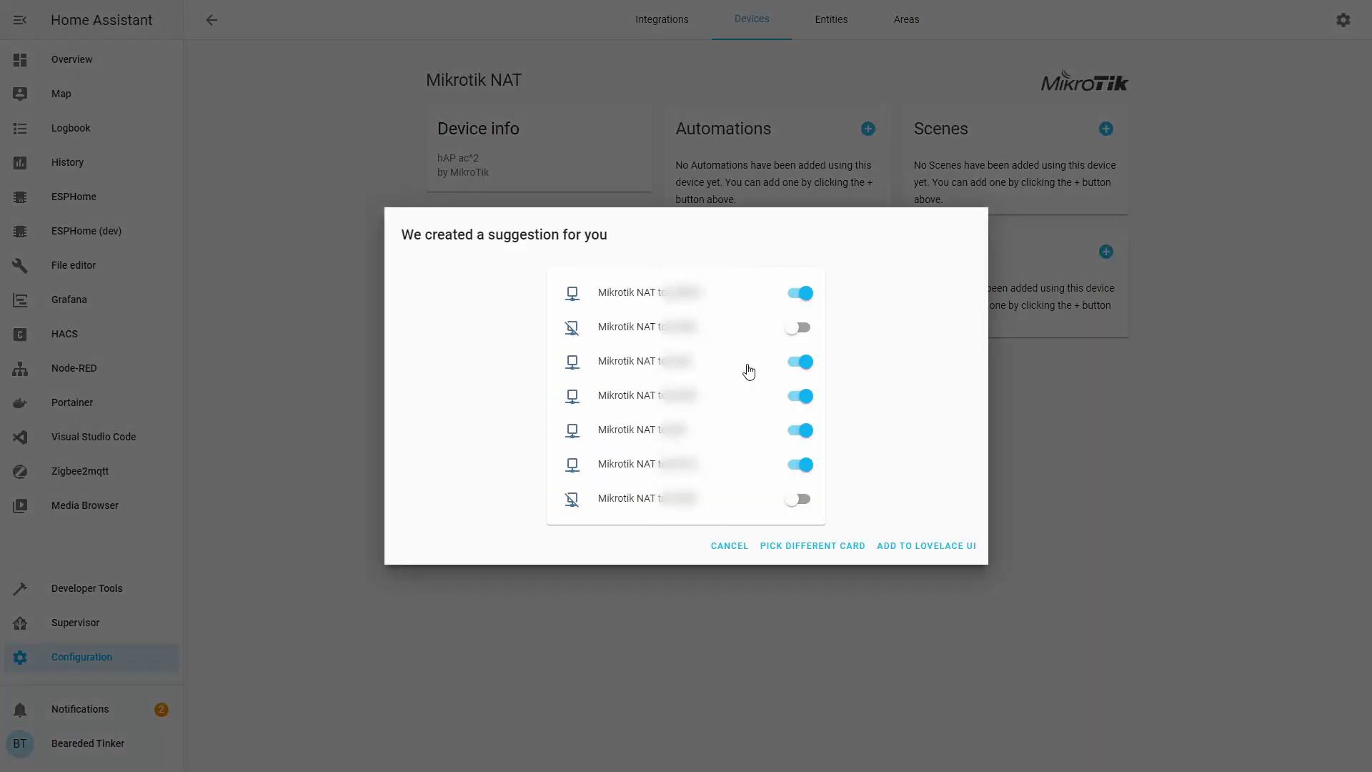
{"action": "left_click", "coordinate": [894, 547]}
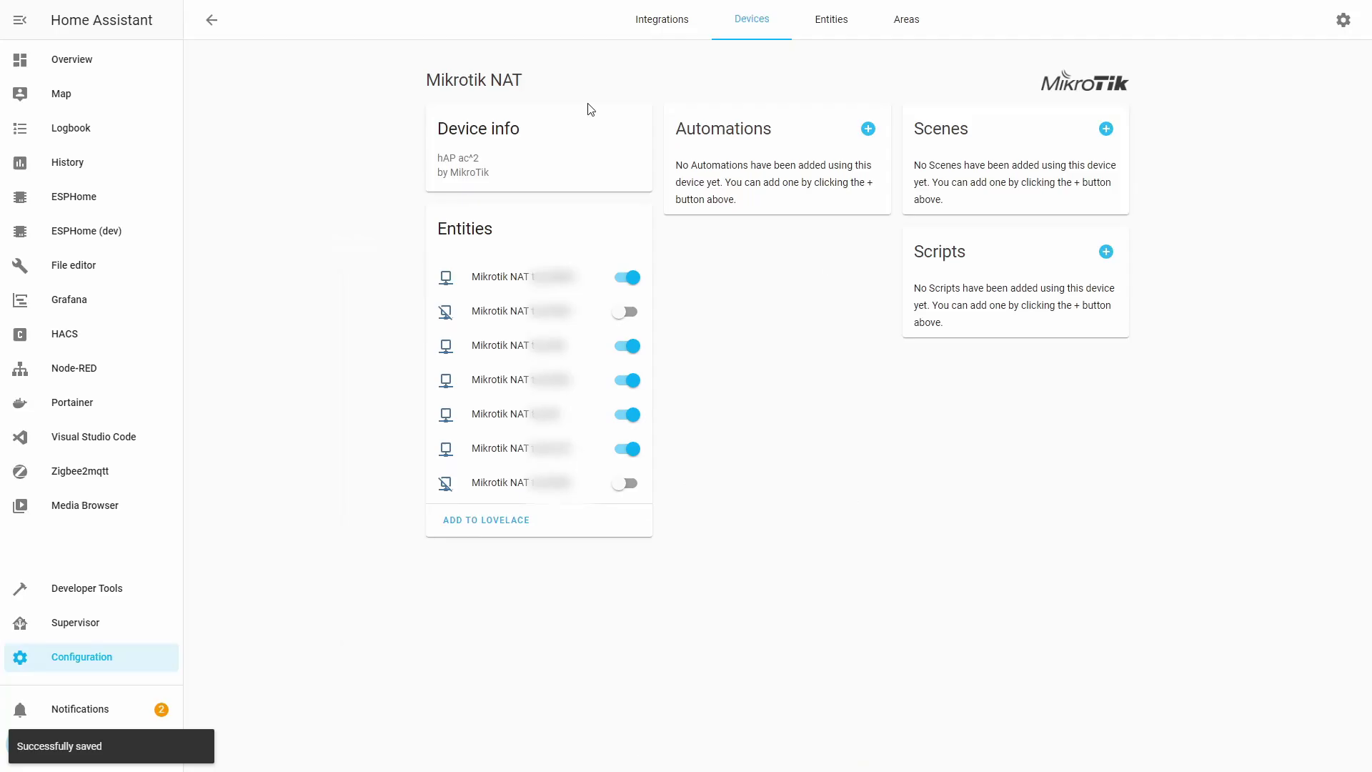
{"action": "left_click", "coordinate": [228, 27]}
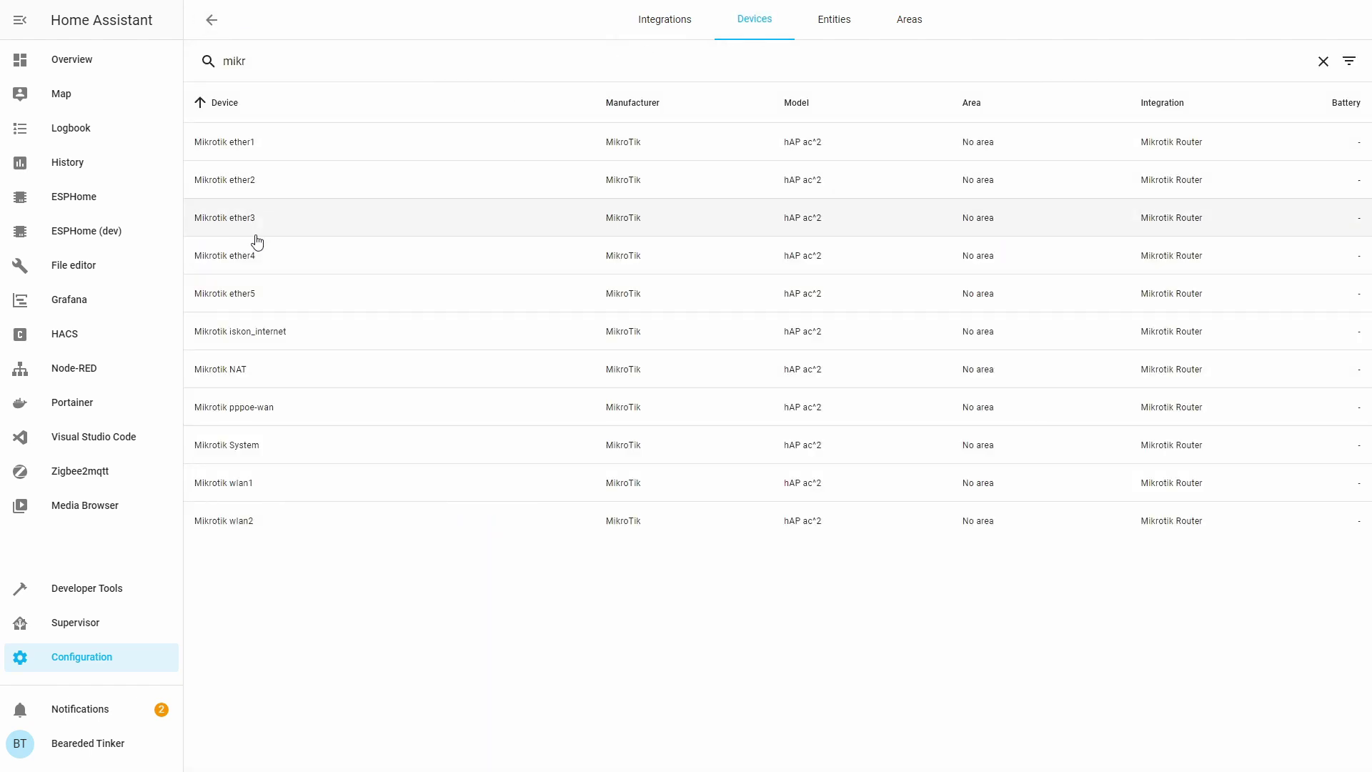
After viewing the pppoe-wan device, add the Mikrotik System device card to the Fun stuff view.
{"action": "left_click", "coordinate": [225, 413]}
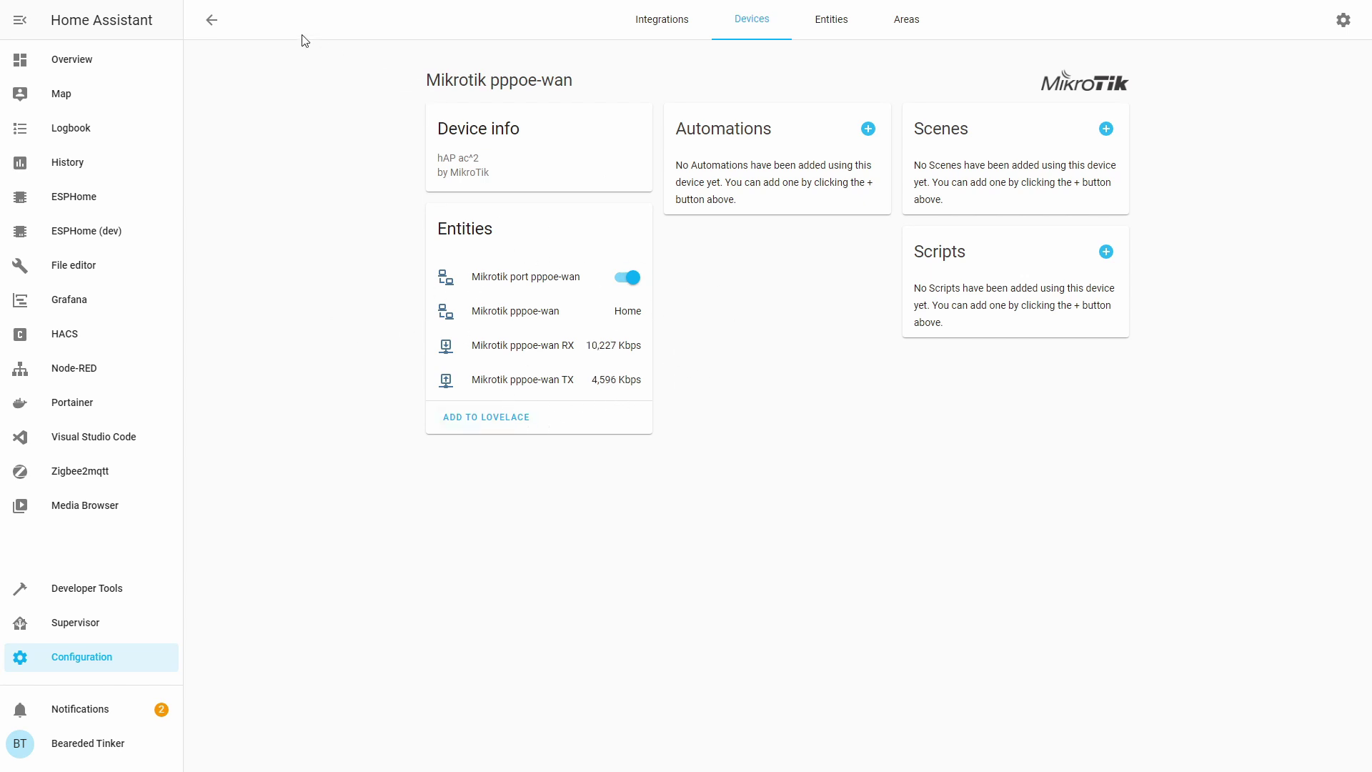
{"action": "left_click", "coordinate": [746, 30]}
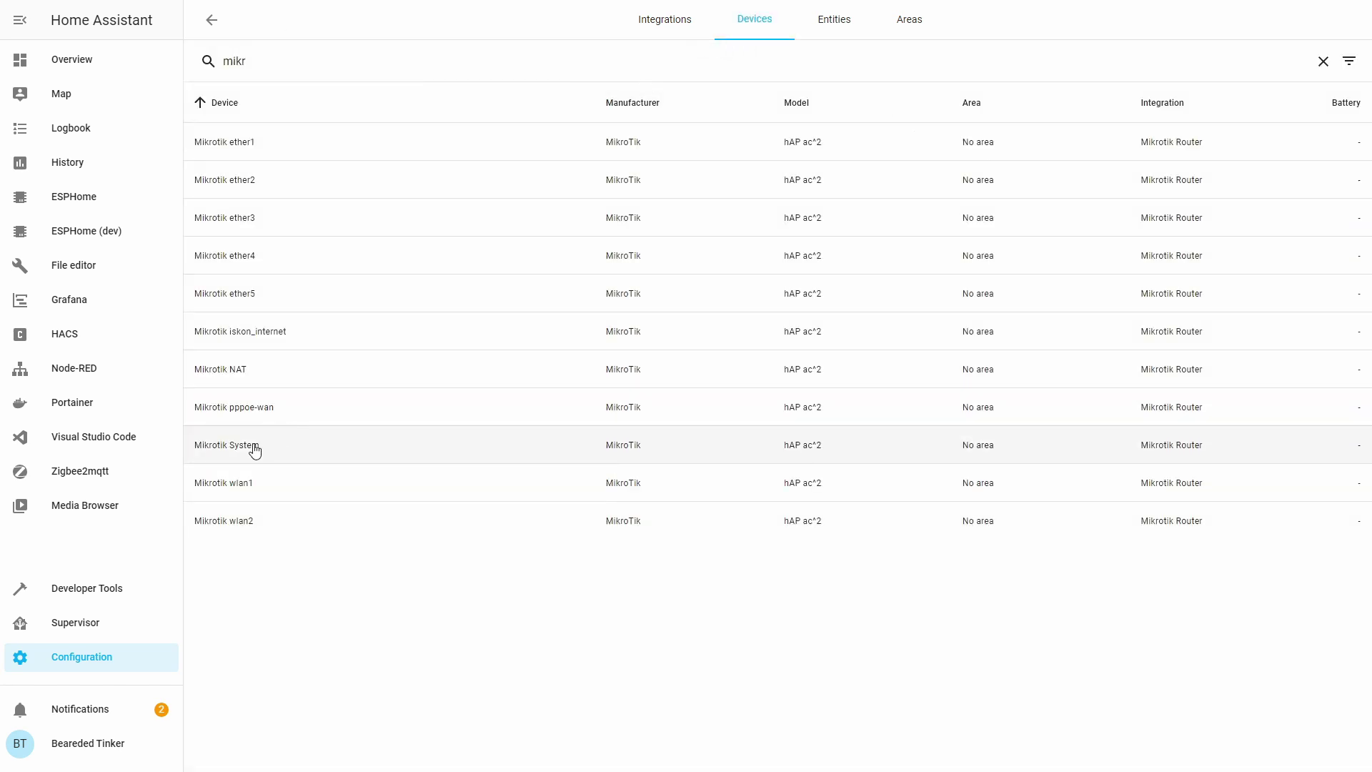
{"action": "left_click", "coordinate": [260, 449]}
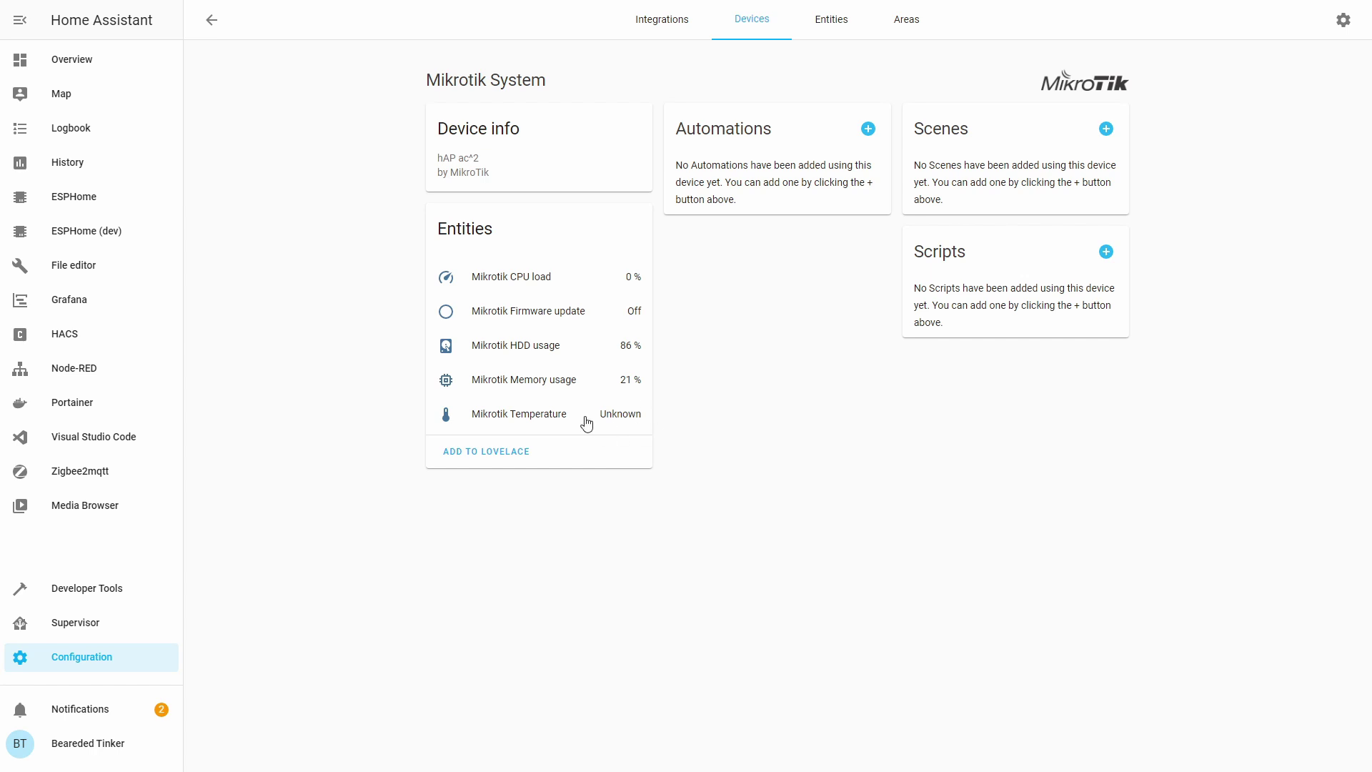
{"action": "left_click", "coordinate": [508, 457]}
{"action": "left_click", "coordinate": [618, 495]}
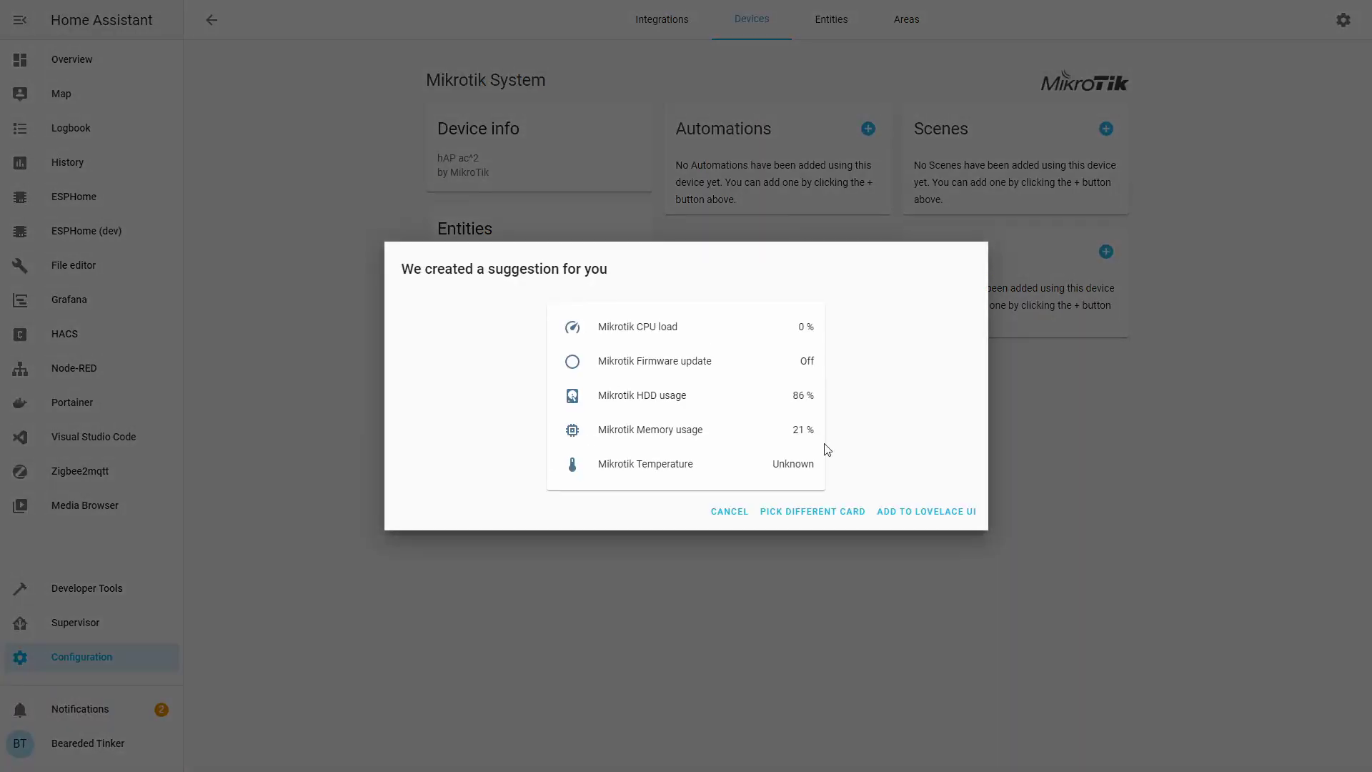
{"action": "left_click", "coordinate": [901, 510]}
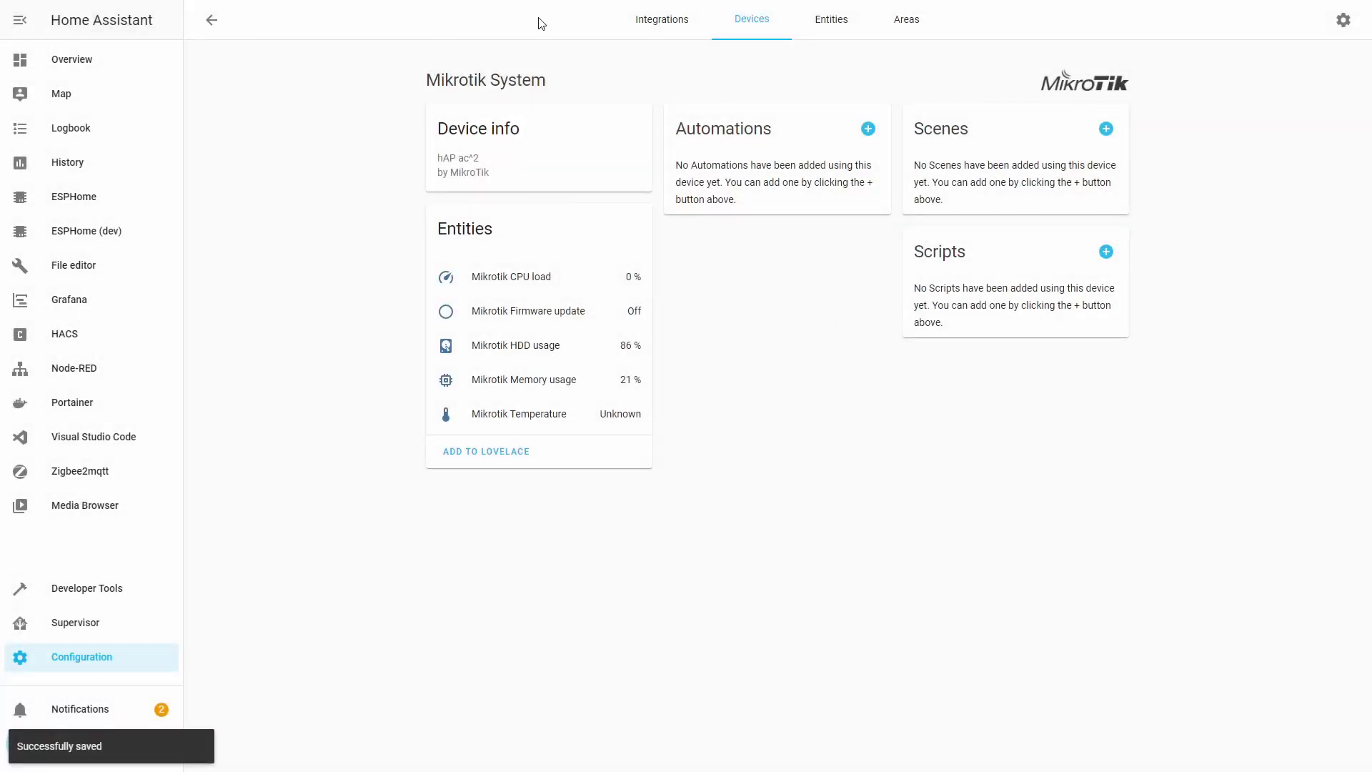
{"action": "left_click", "coordinate": [743, 28]}
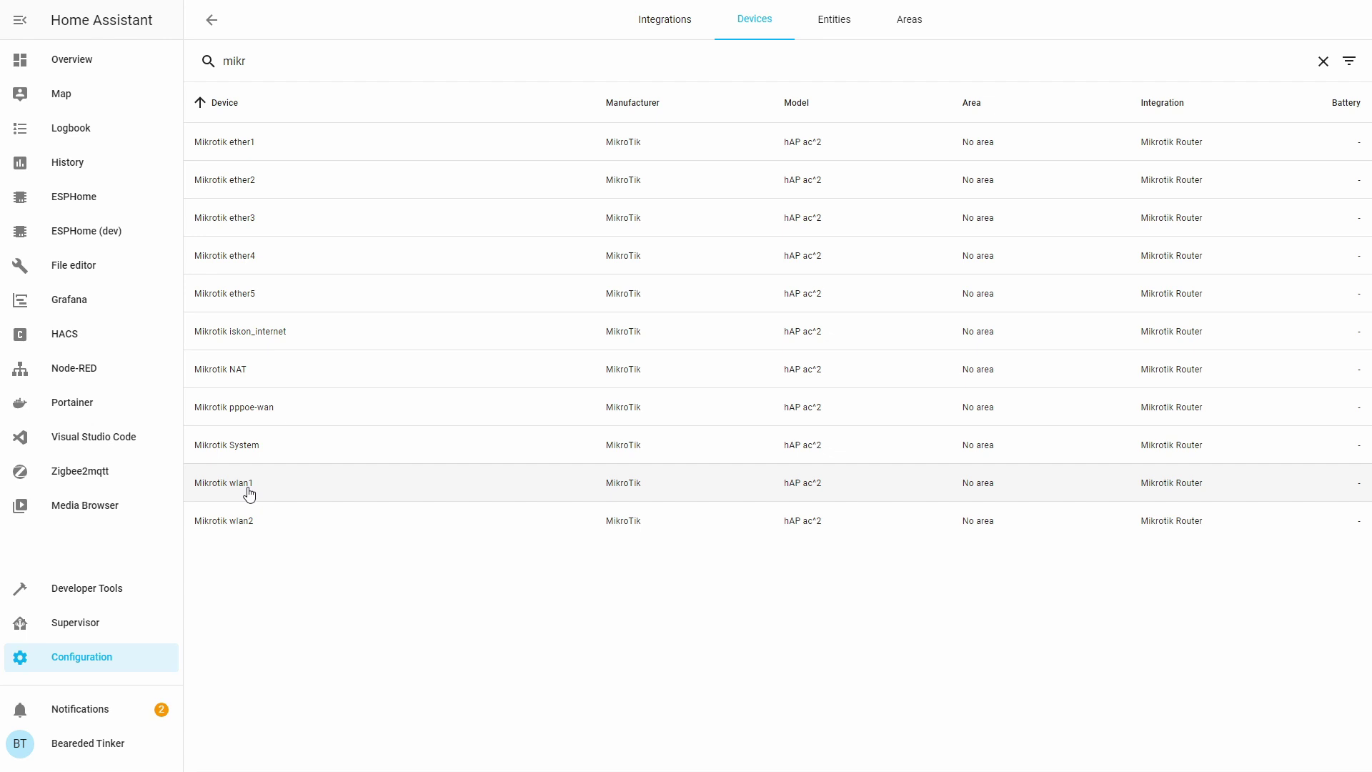
Add the Mikrotik wlan1 device card to the Fun stuff view, then go back to the device list.
{"action": "left_click", "coordinate": [249, 493]}
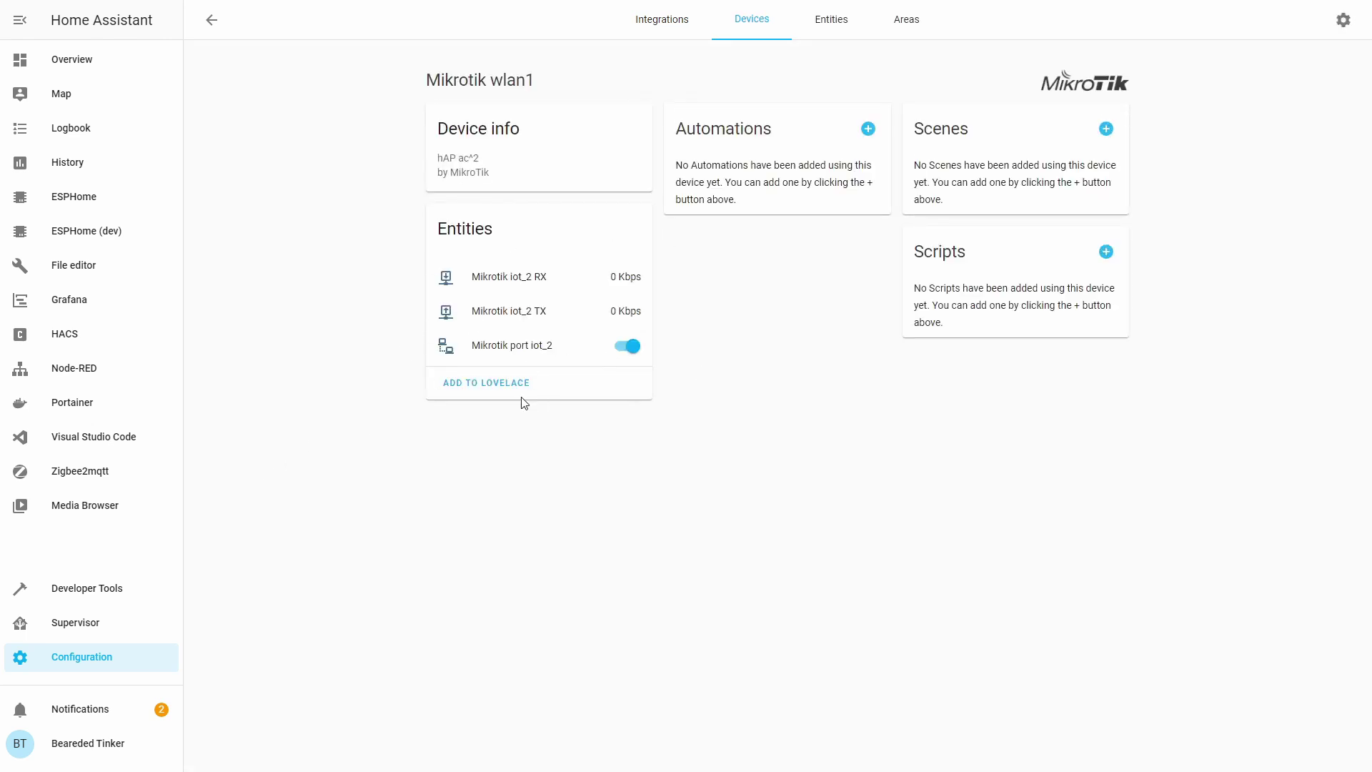
{"action": "left_click", "coordinate": [474, 383]}
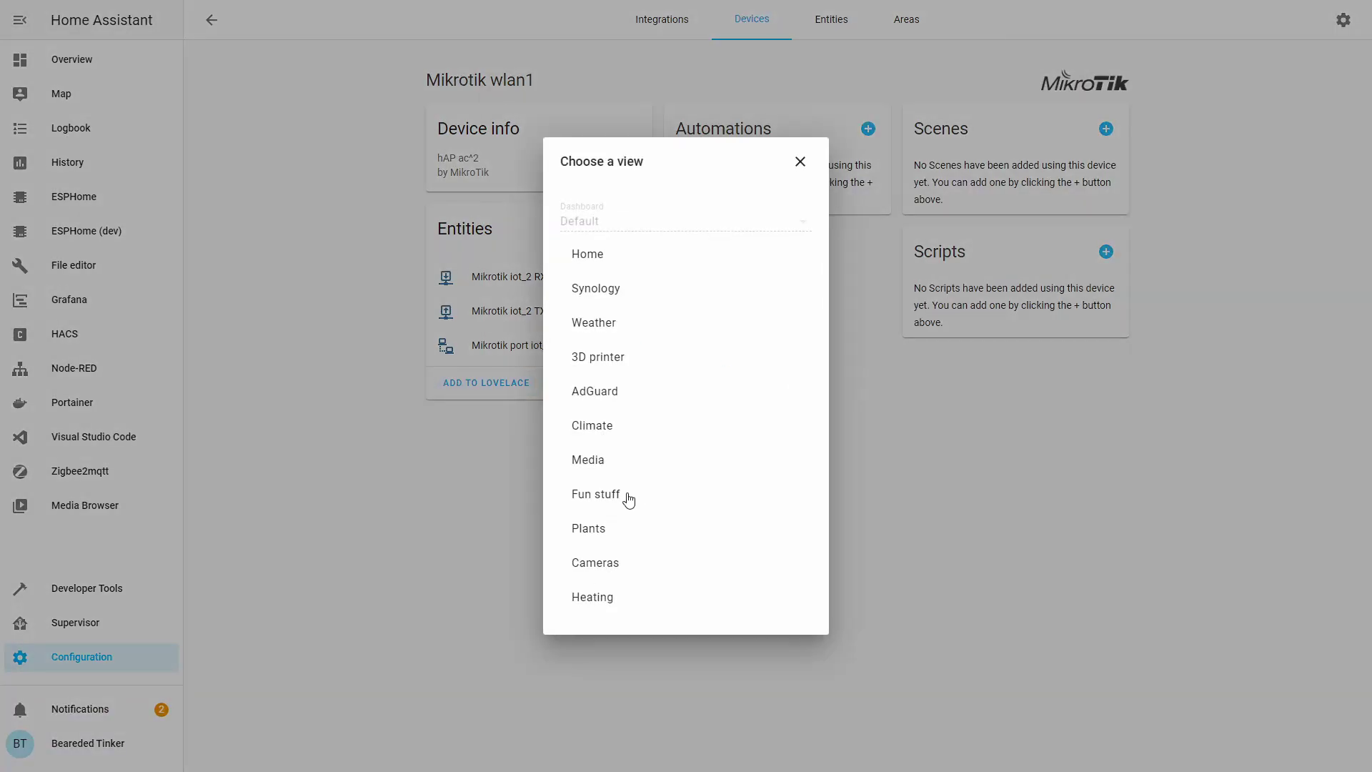
{"action": "left_click", "coordinate": [629, 500]}
{"action": "left_click", "coordinate": [890, 478]}
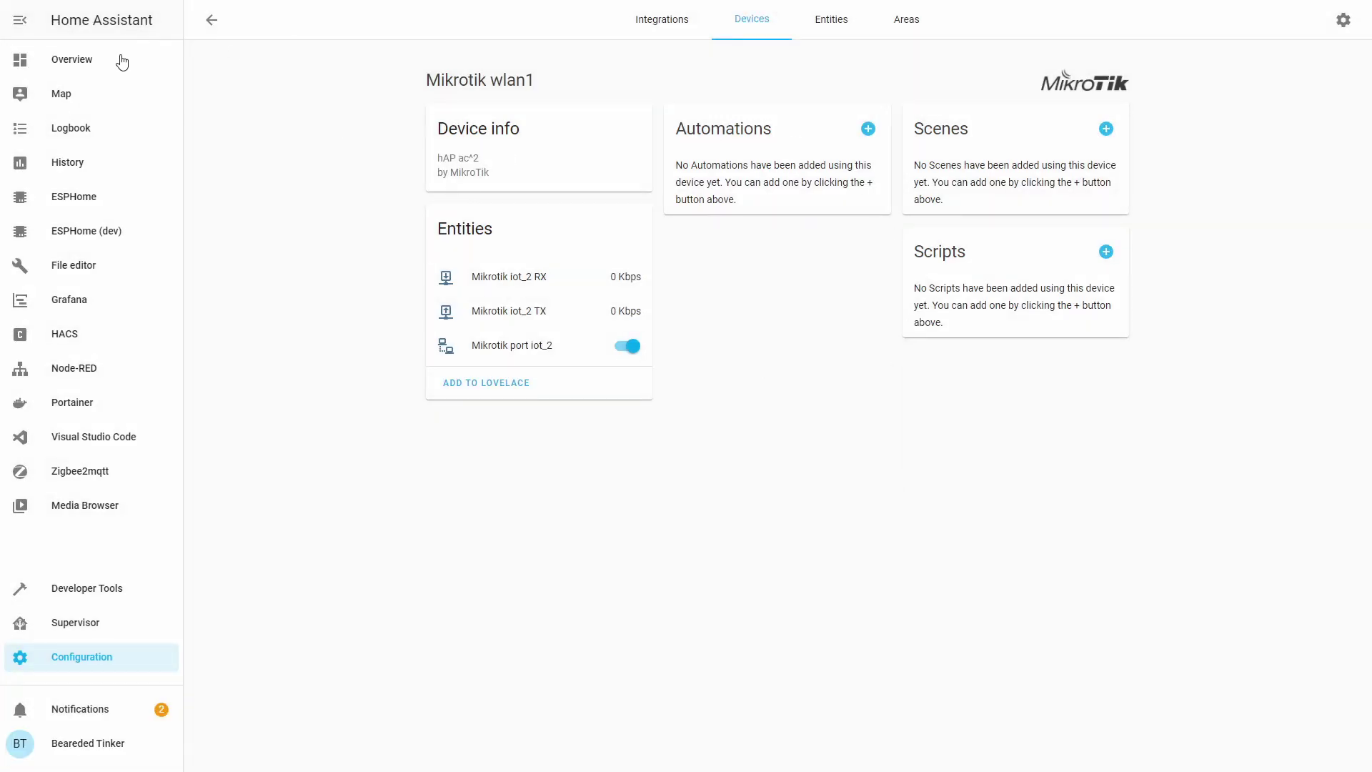
{"action": "left_click", "coordinate": [212, 19]}
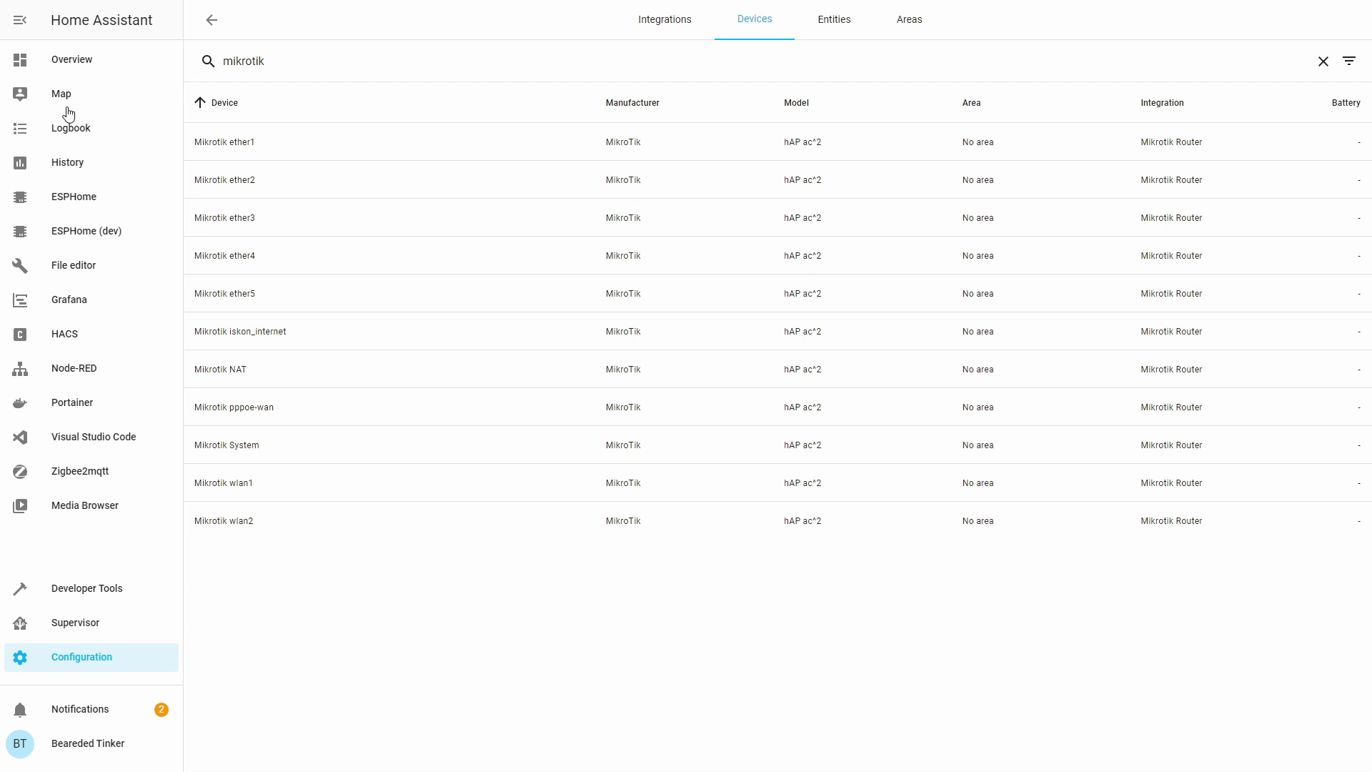
Show the Overview dashboard's Network view with NAT ports, interface traffic and Mikrotik status cards.
{"action": "left_click", "coordinate": [80, 66]}
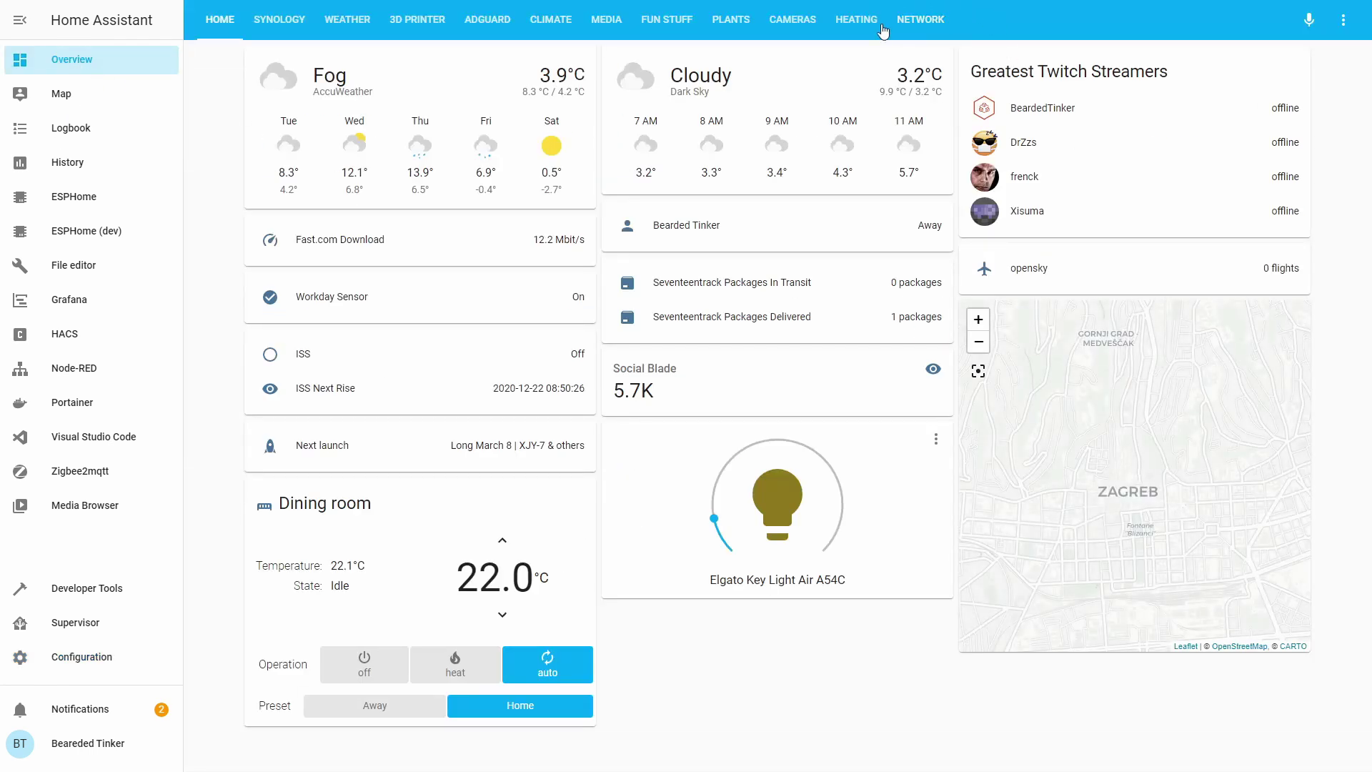
{"action": "left_click", "coordinate": [920, 21]}
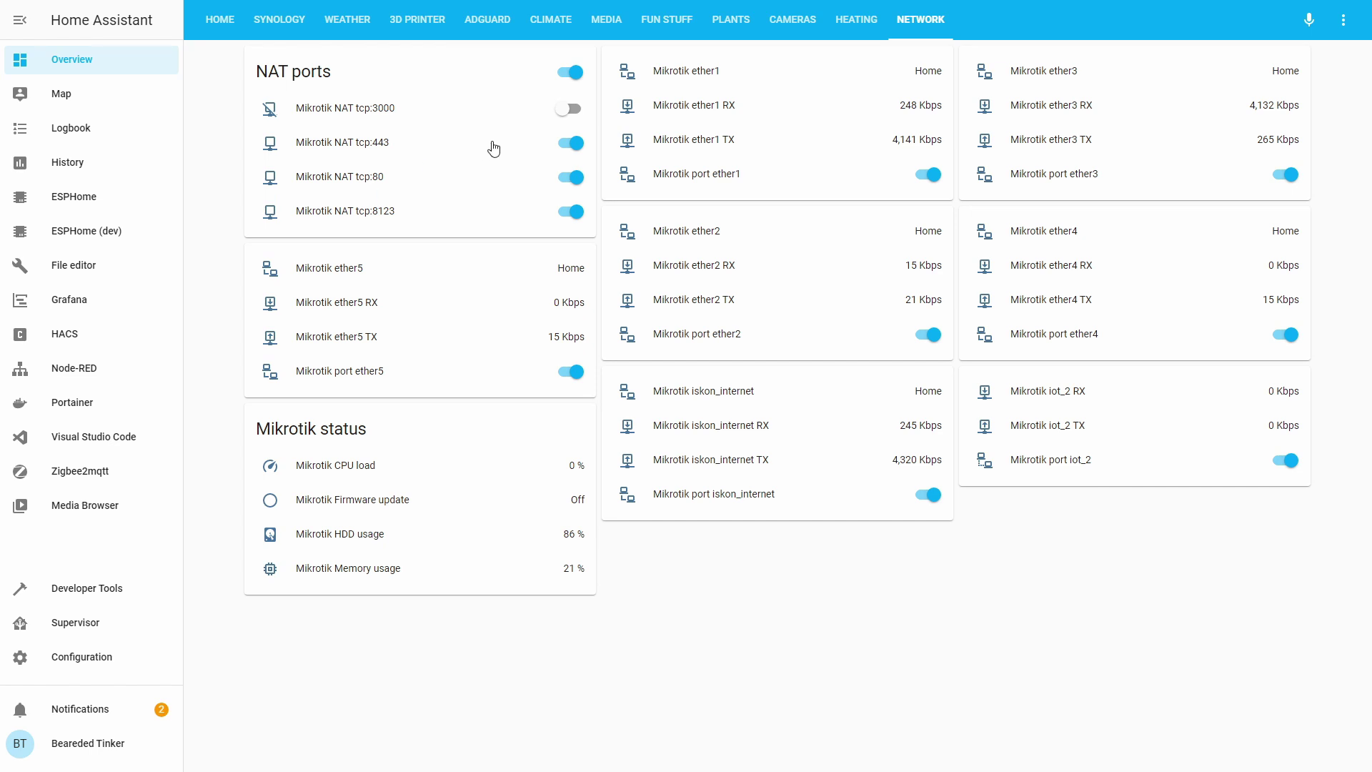
{"action": "left_click", "coordinate": [568, 143]}
{"action": "left_click", "coordinate": [566, 176]}
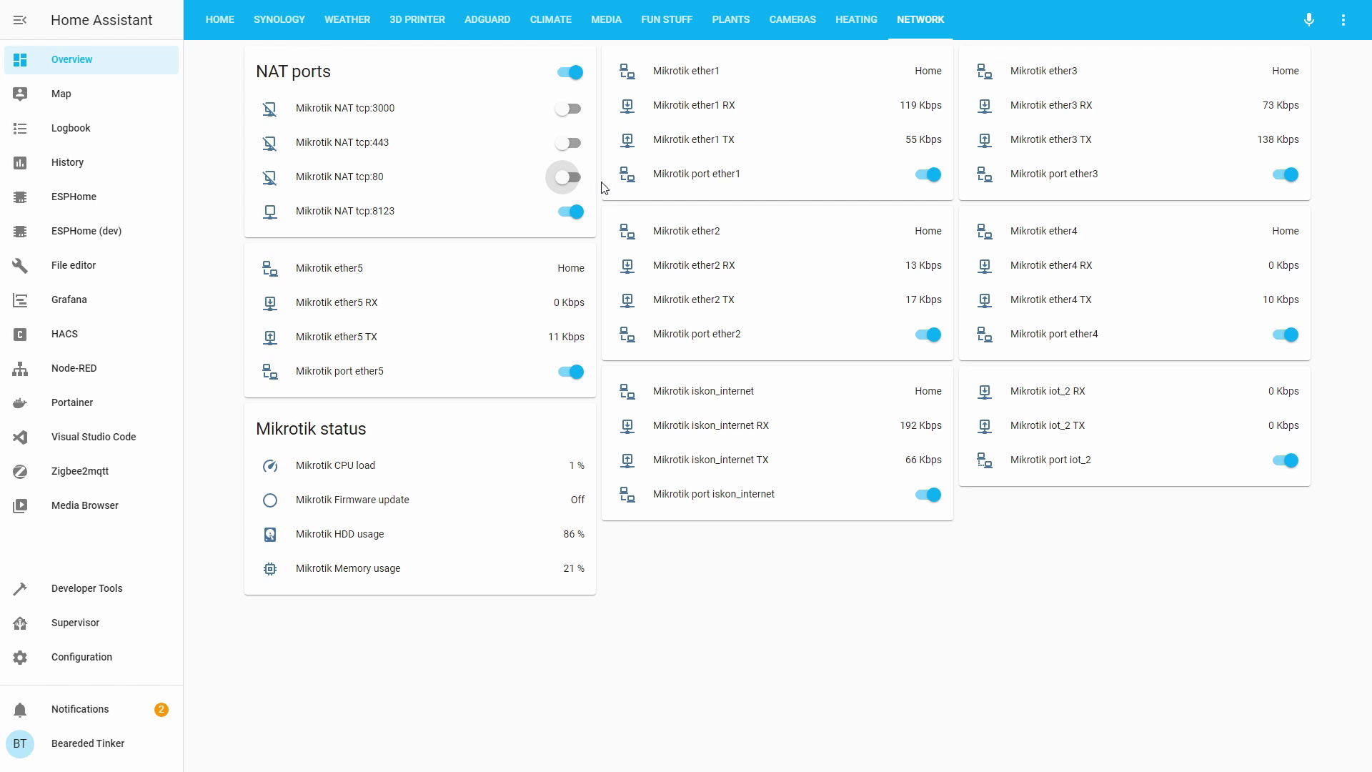
{"action": "left_click", "coordinate": [566, 175]}
{"action": "left_click", "coordinate": [570, 143]}
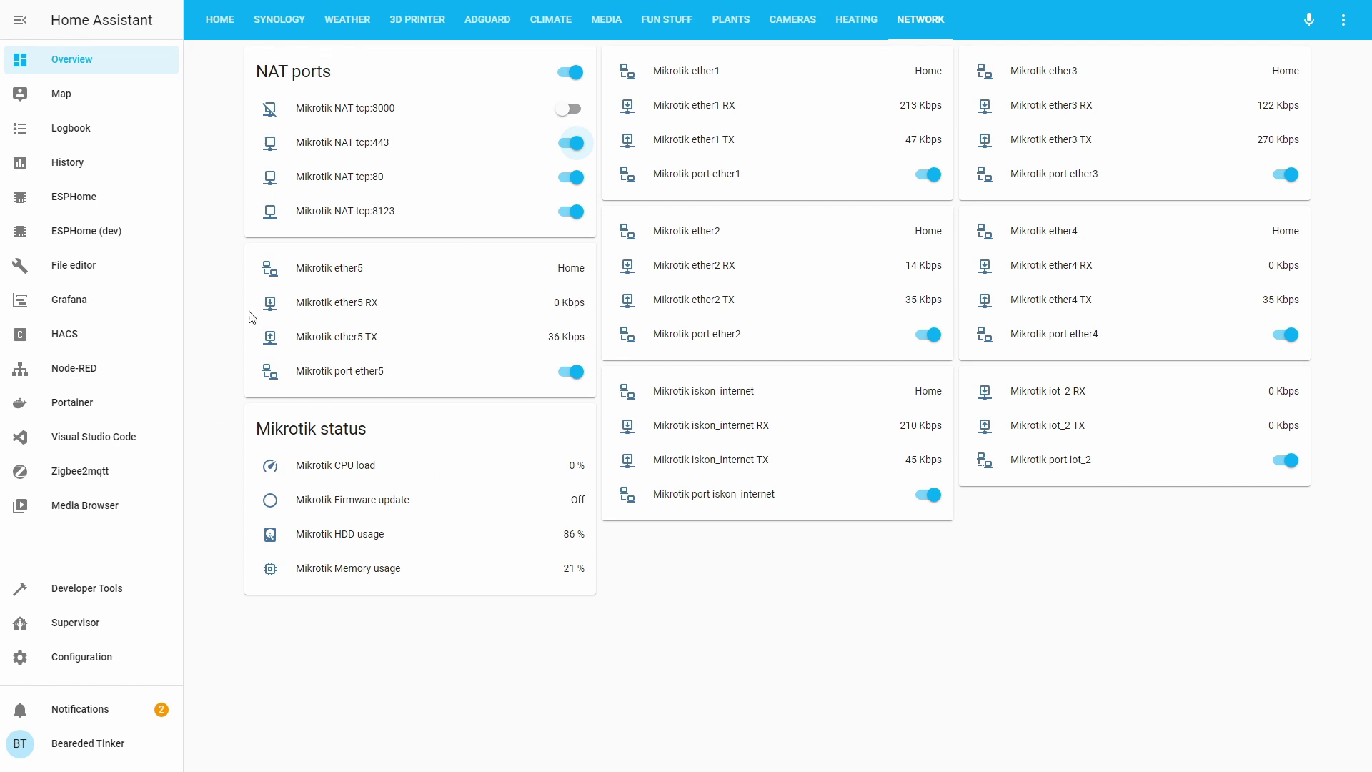
{"action": "left_click", "coordinate": [328, 274]}
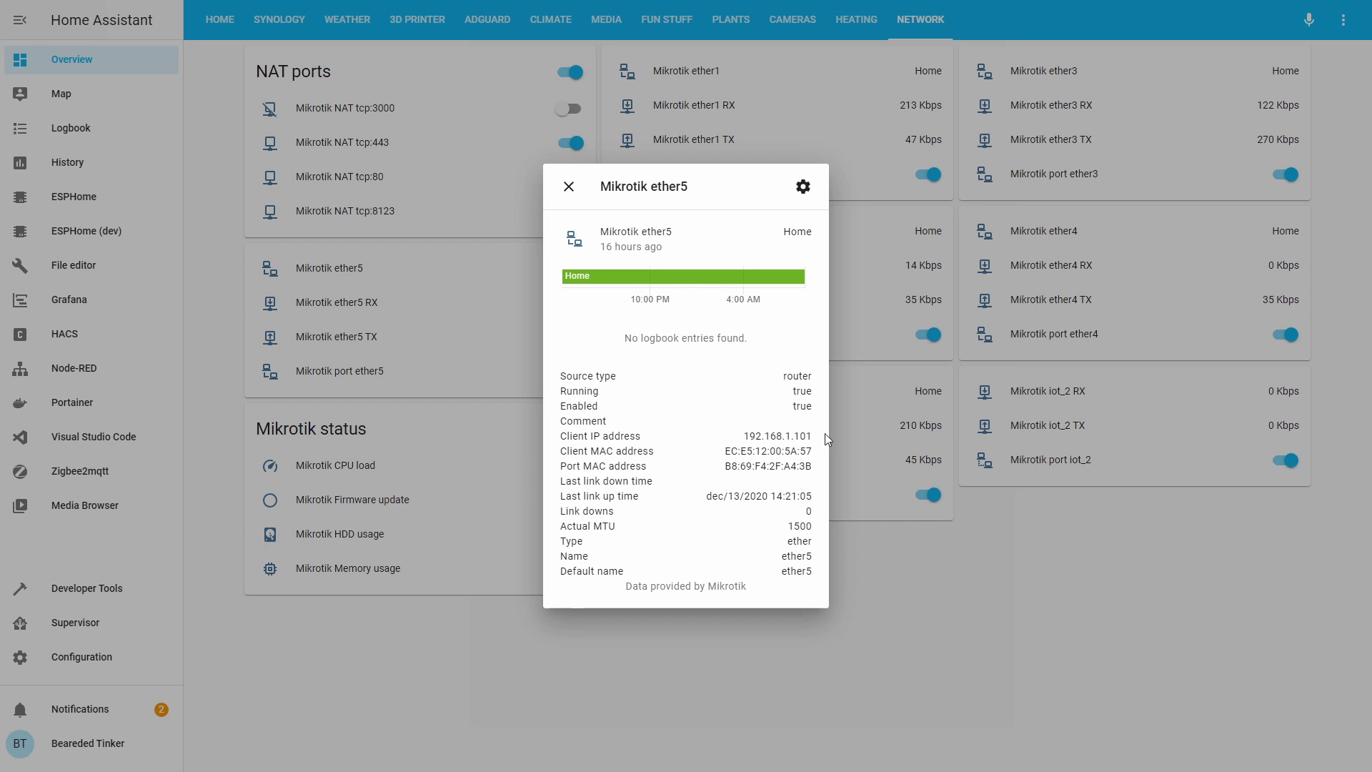
{"action": "left_click", "coordinate": [569, 187]}
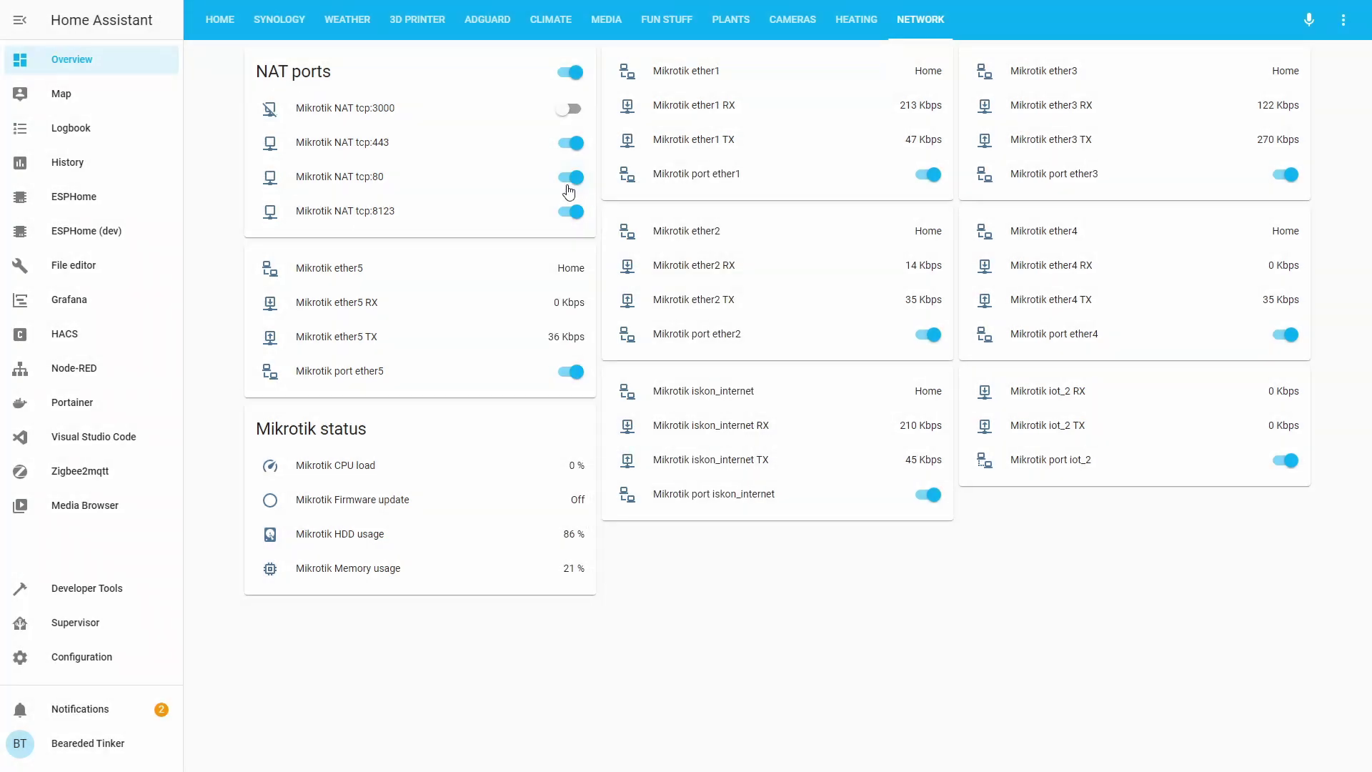
{"action": "left_click", "coordinate": [1039, 75]}
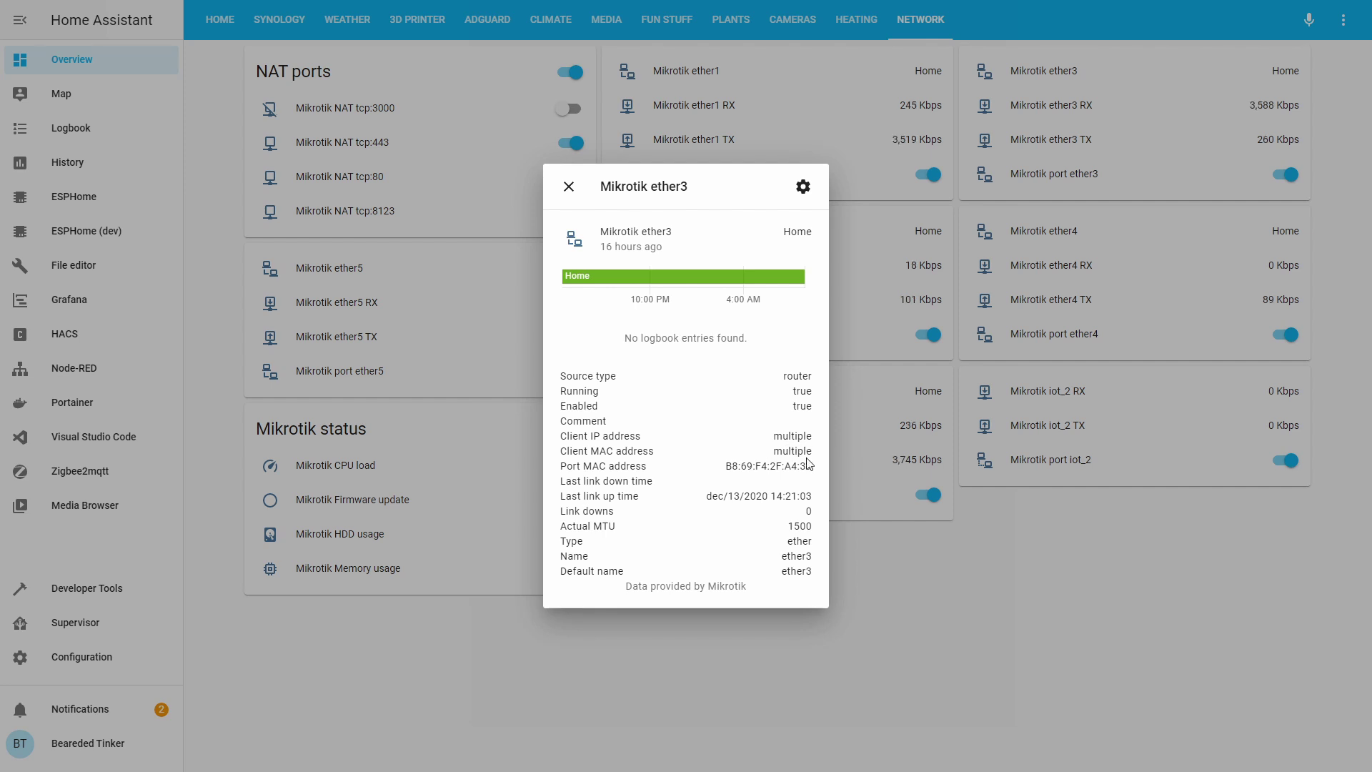
{"action": "left_click", "coordinate": [568, 187]}
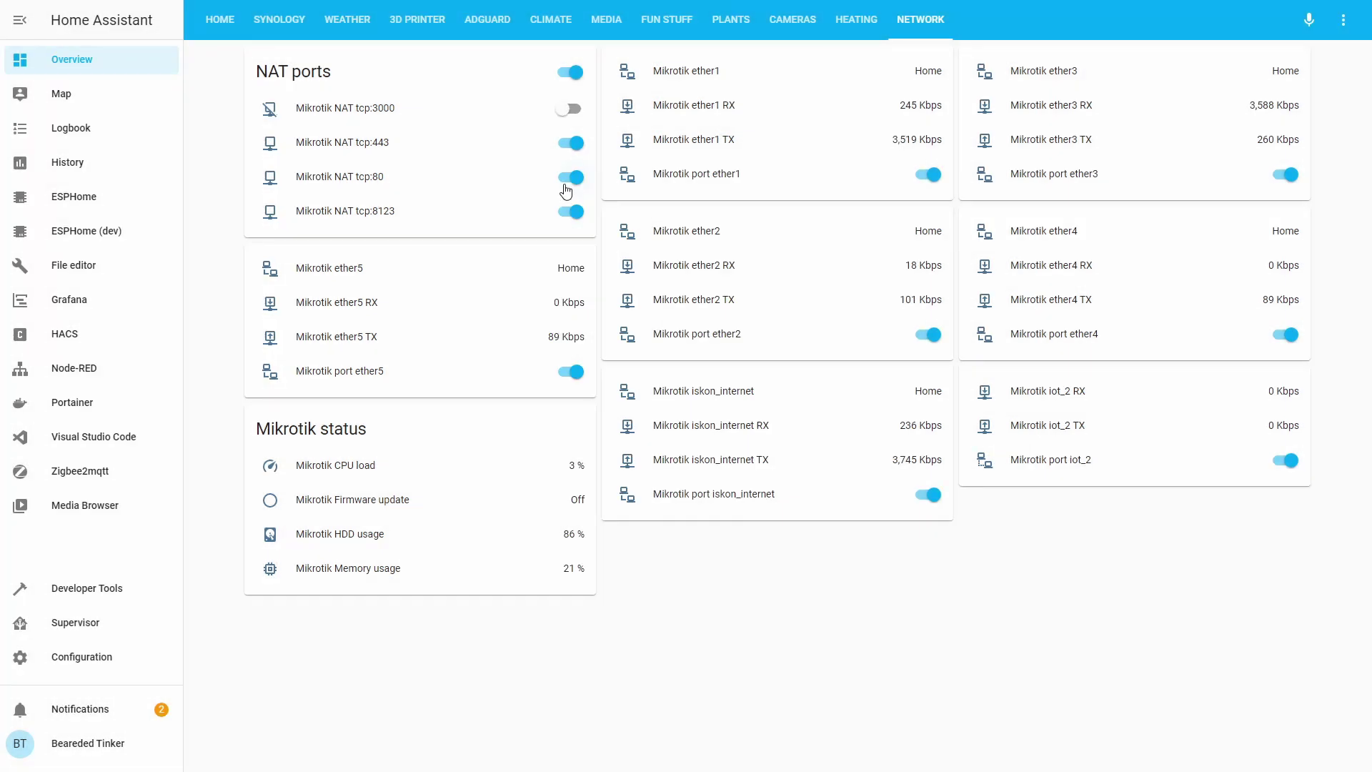